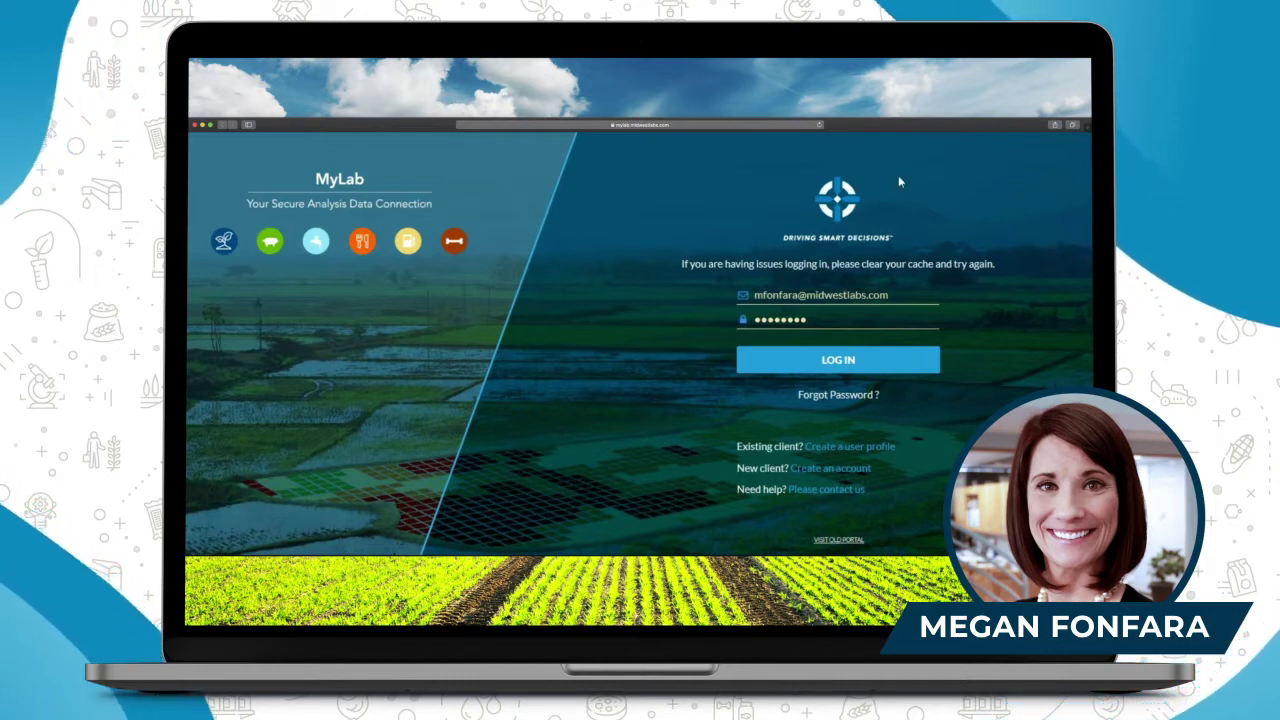
Log in to MyLab with the account credentials to reach the admin dashboard.
{"action": "left_click", "coordinate": [839, 368]}
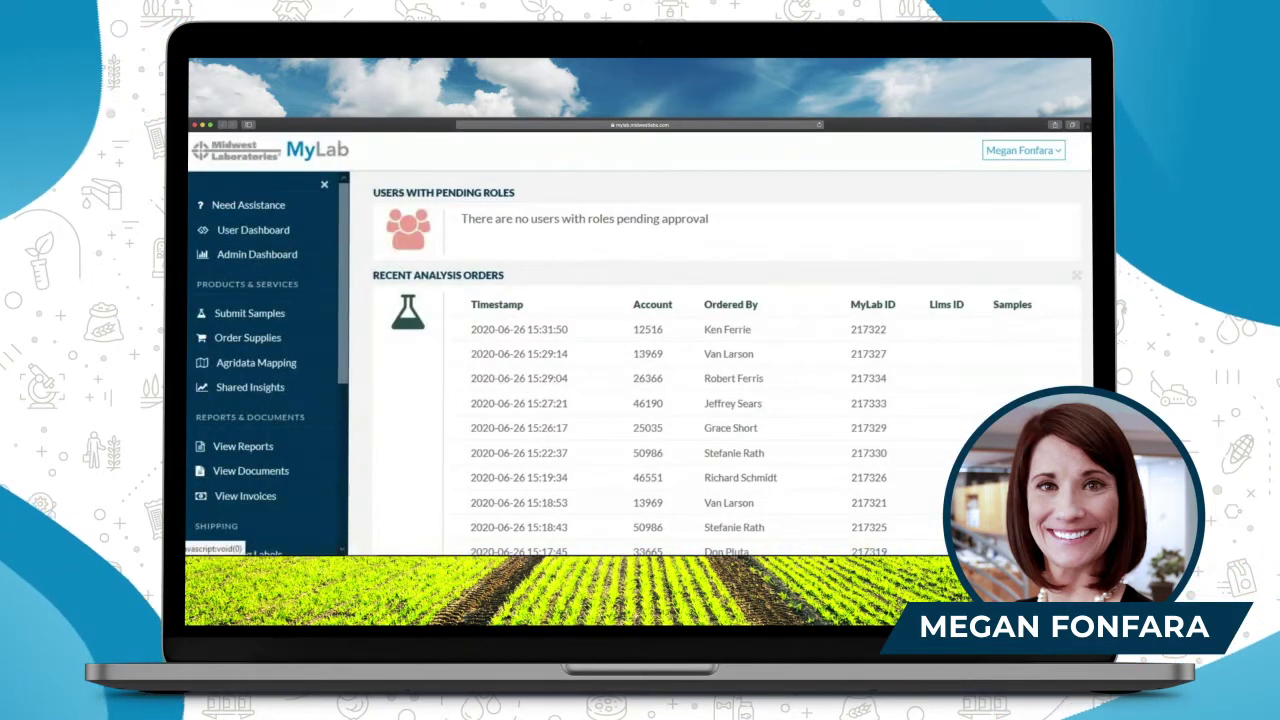
Open the Submit Samples order form from the sidebar.
{"action": "left_click", "coordinate": [283, 317]}
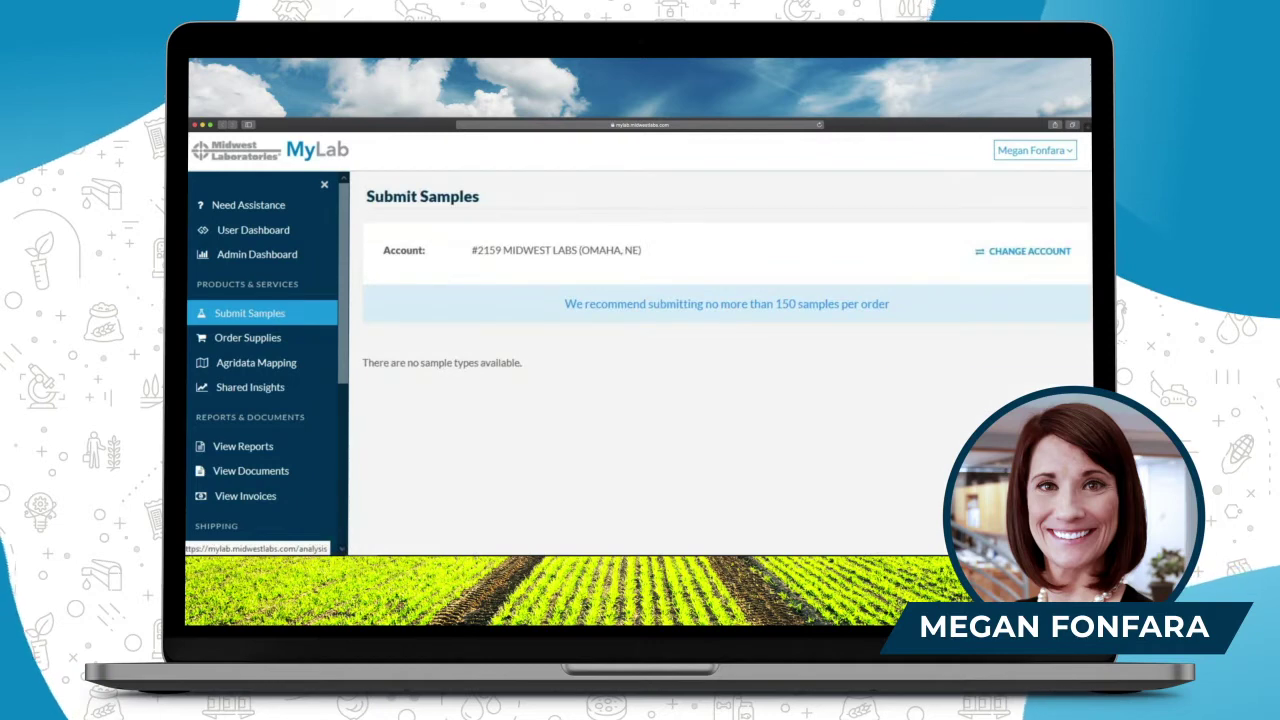
{"action": "scroll", "coordinate": [570, 203], "scroll_direction": "down", "scroll_amount": 2}
{"action": "scroll", "coordinate": [570, 203], "scroll_direction": "up", "scroll_amount": 1}
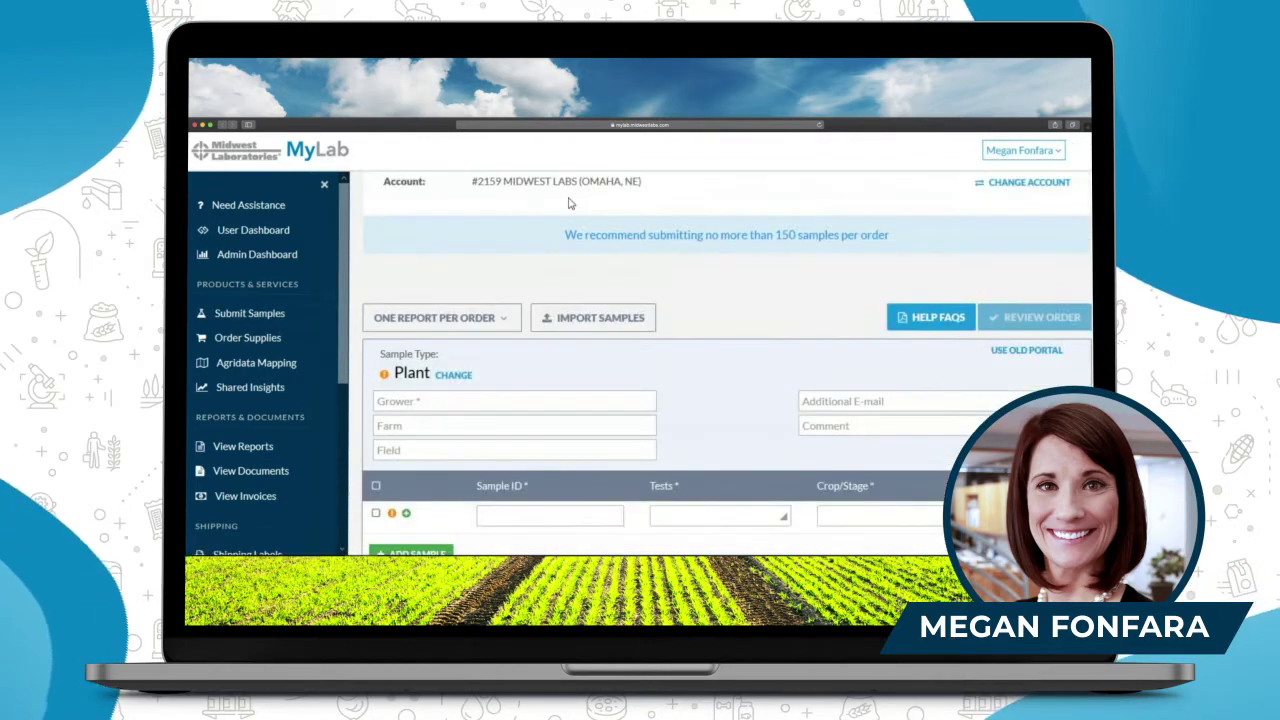
{"action": "scroll", "coordinate": [540, 260], "scroll_direction": "down", "scroll_amount": 1}
Change the sample type to Soil (Agriculture) under the Agriculture category.
{"action": "left_click", "coordinate": [453, 305]}
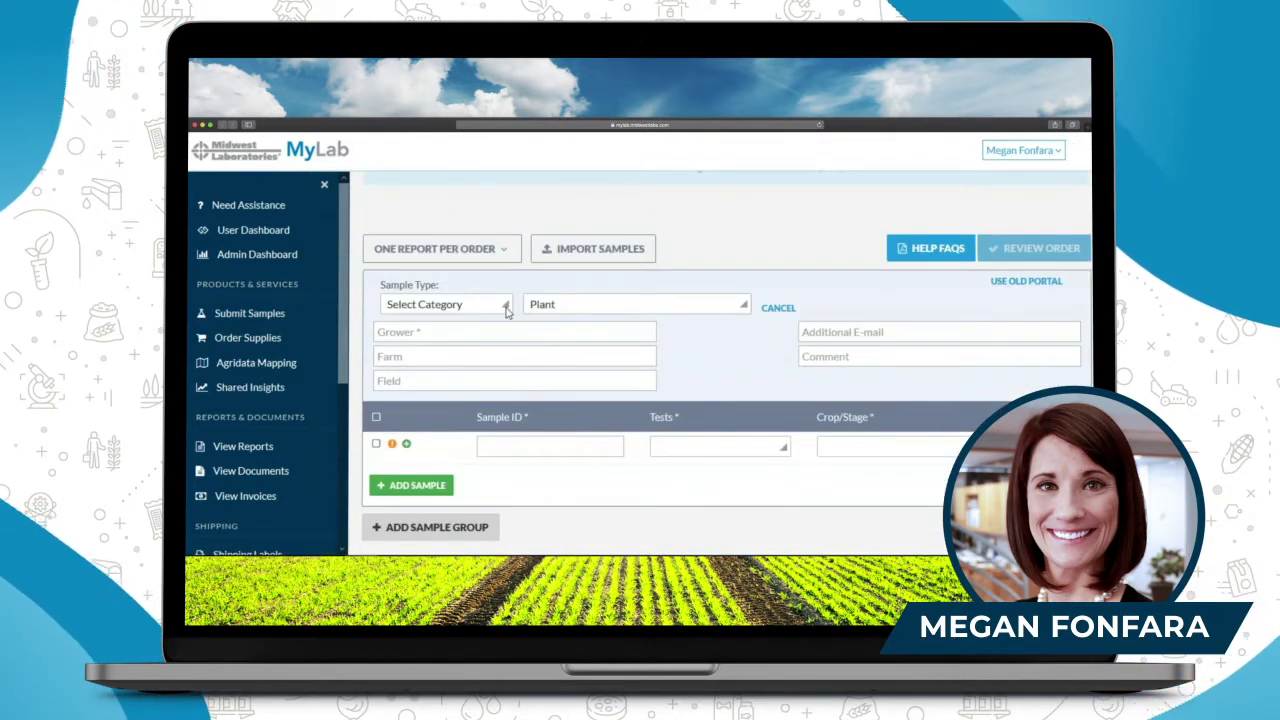
{"action": "left_click", "coordinate": [463, 302]}
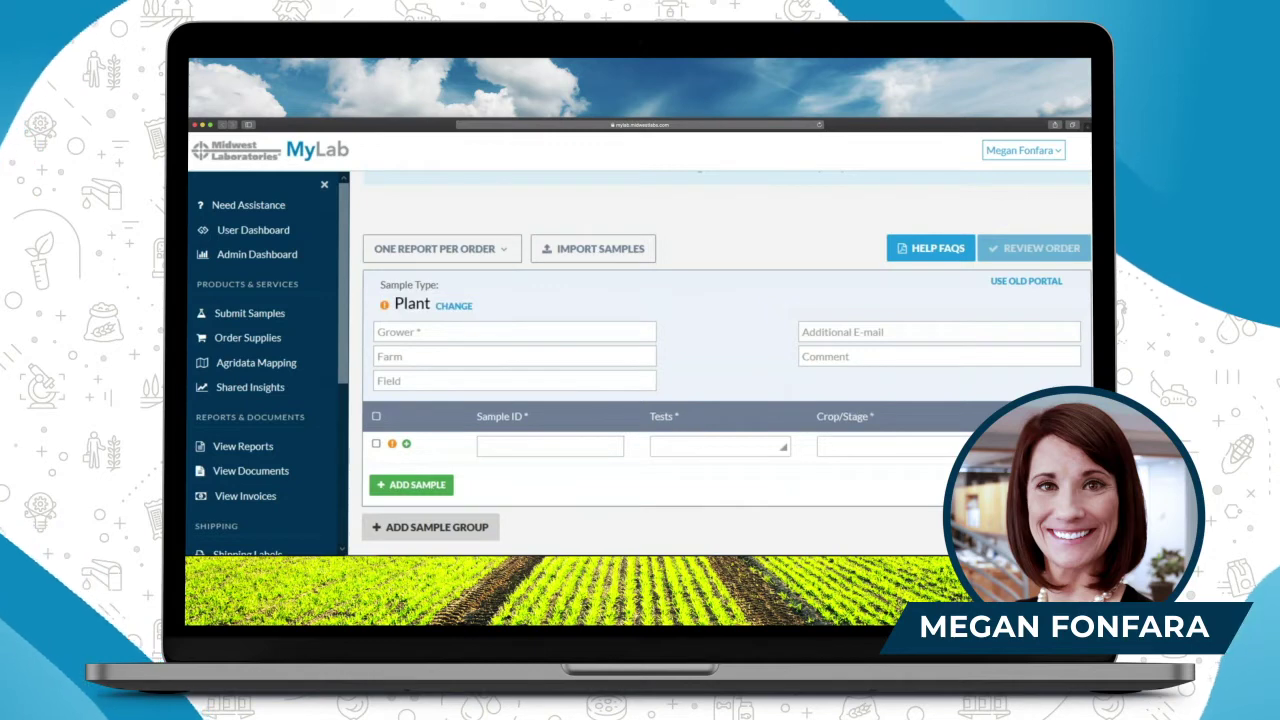
{"action": "left_click", "coordinate": [463, 302]}
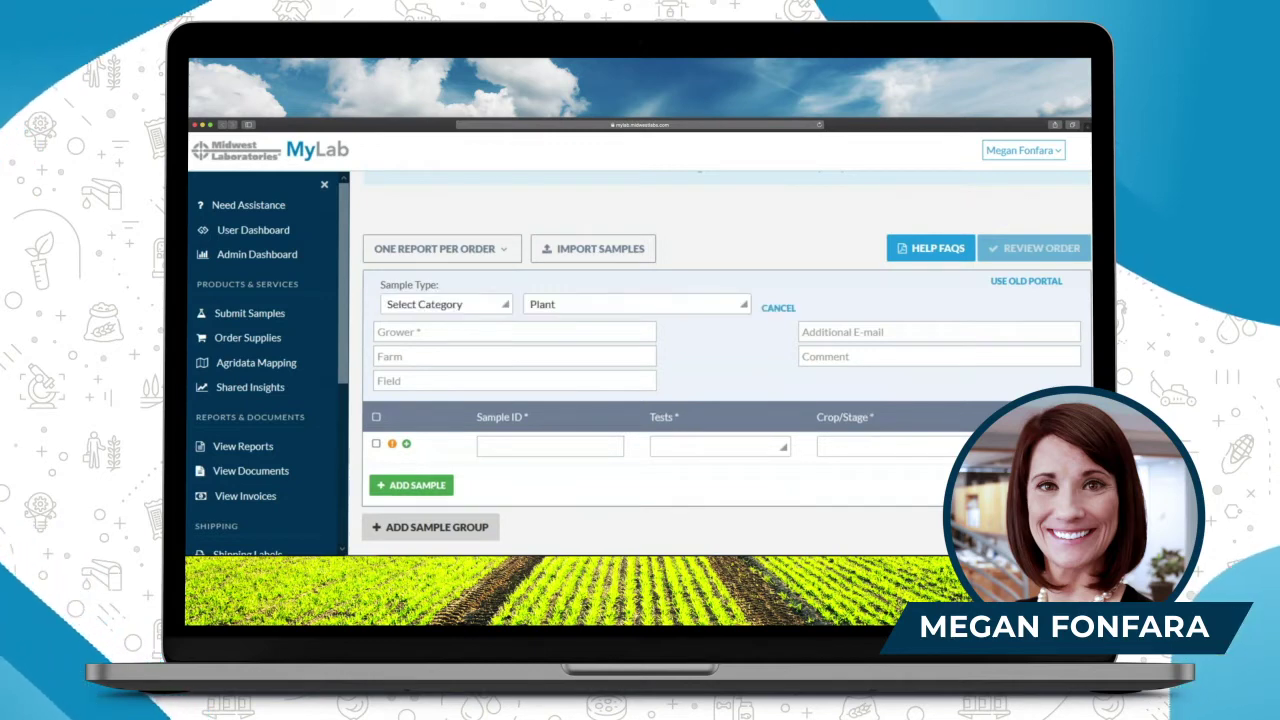
{"action": "left_click", "coordinate": [430, 305]}
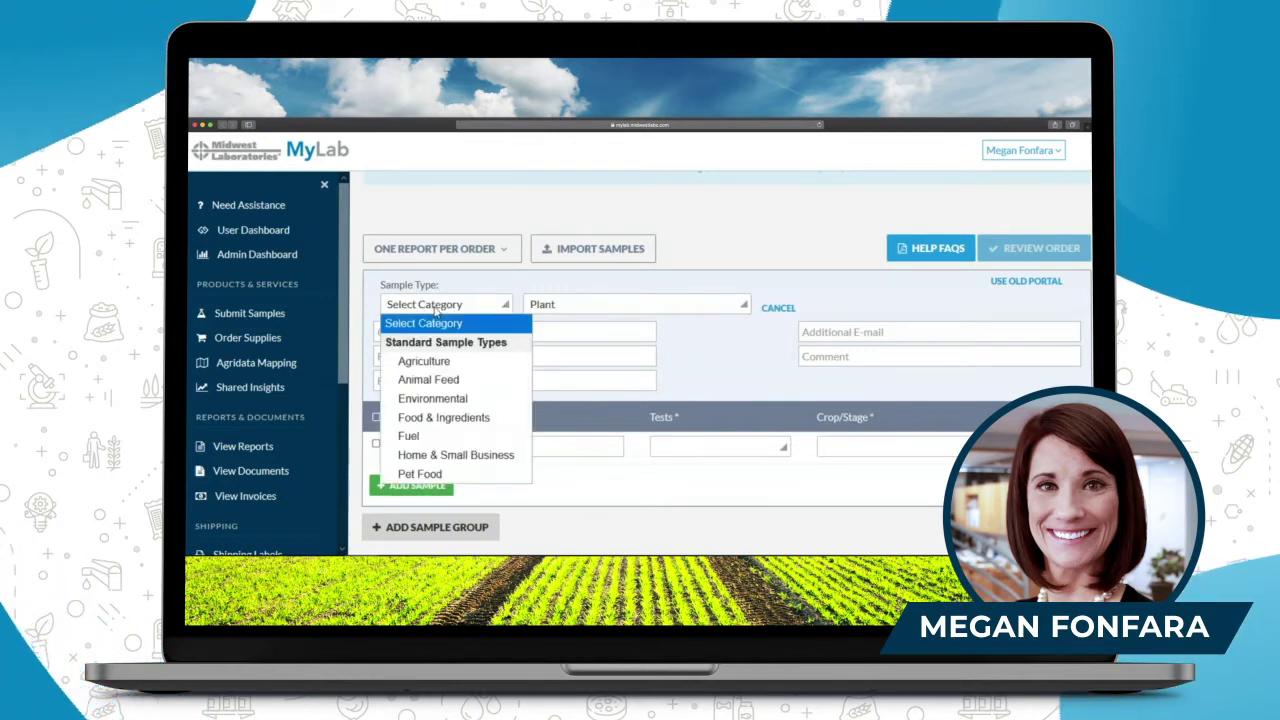
{"action": "left_click", "coordinate": [453, 362]}
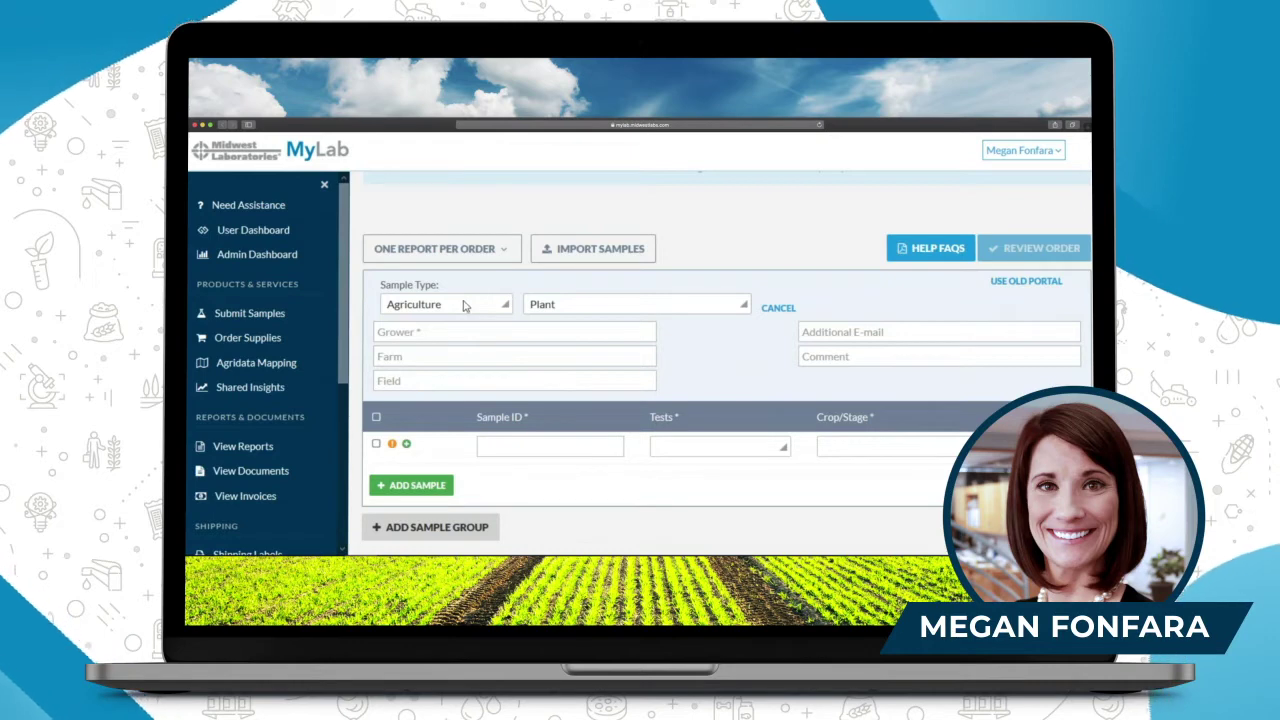
{"action": "left_click", "coordinate": [585, 306]}
{"action": "left_click", "coordinate": [577, 362]}
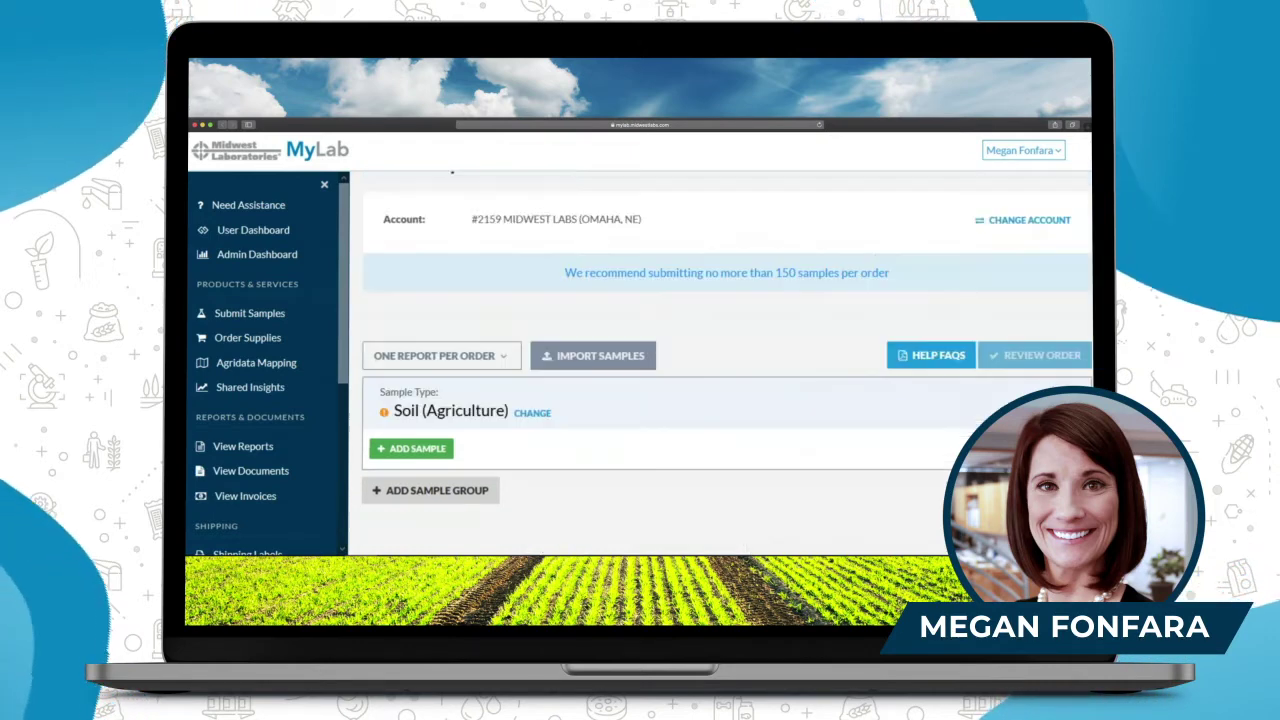
{"action": "scroll", "coordinate": [590, 287], "scroll_direction": "down", "scroll_amount": 2}
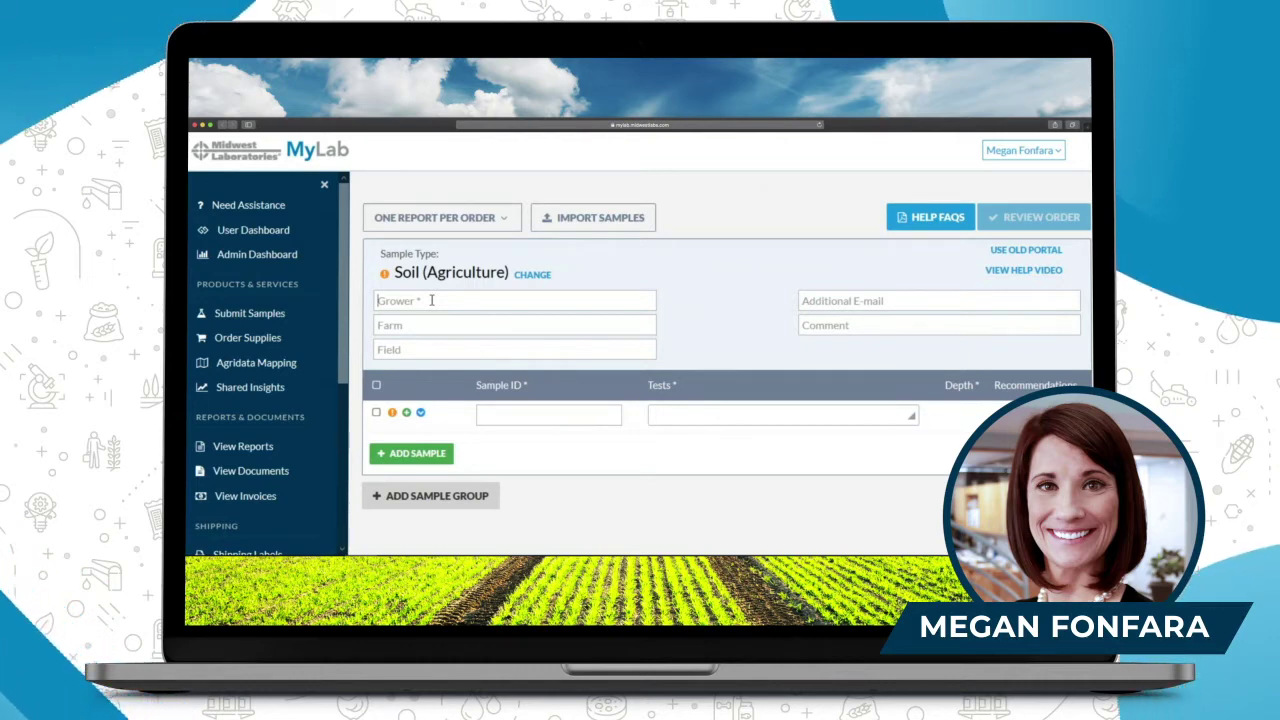
Enter the grower's name, farm 'xyz' and field '123' for the sample group.
{"action": "type", "text": "h"}
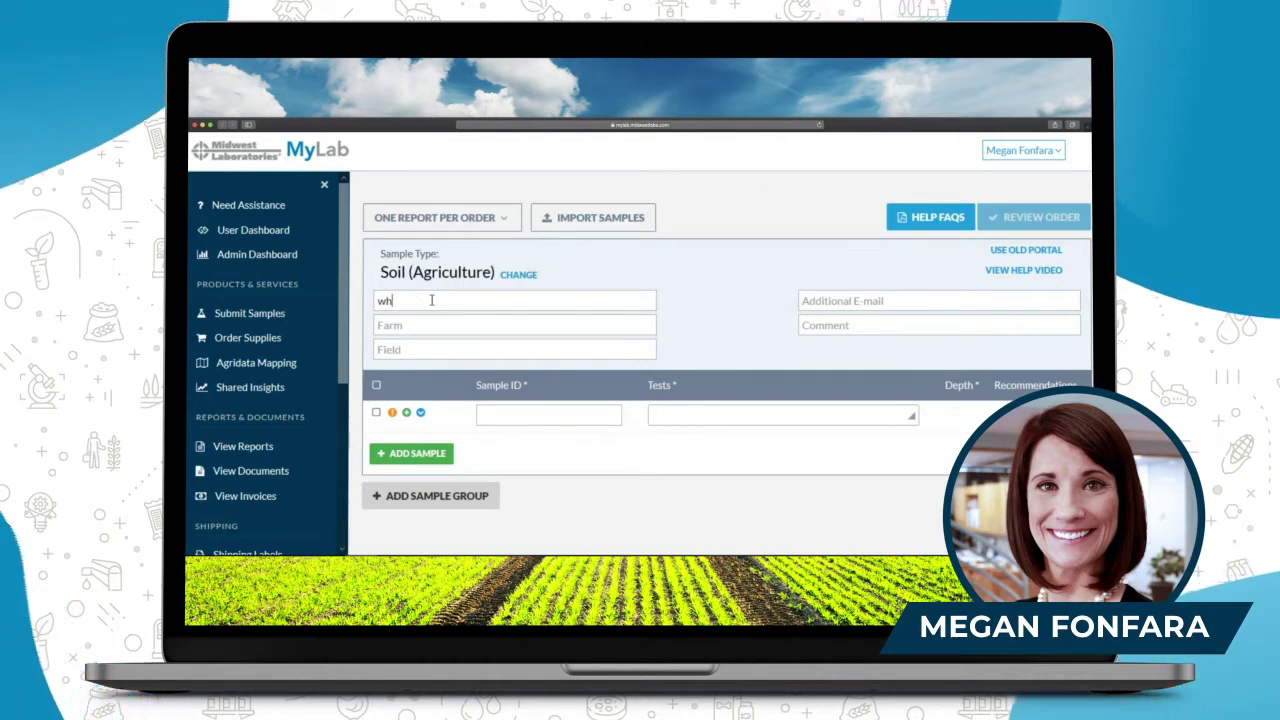
{"action": "type", "text": "omever the grow"}
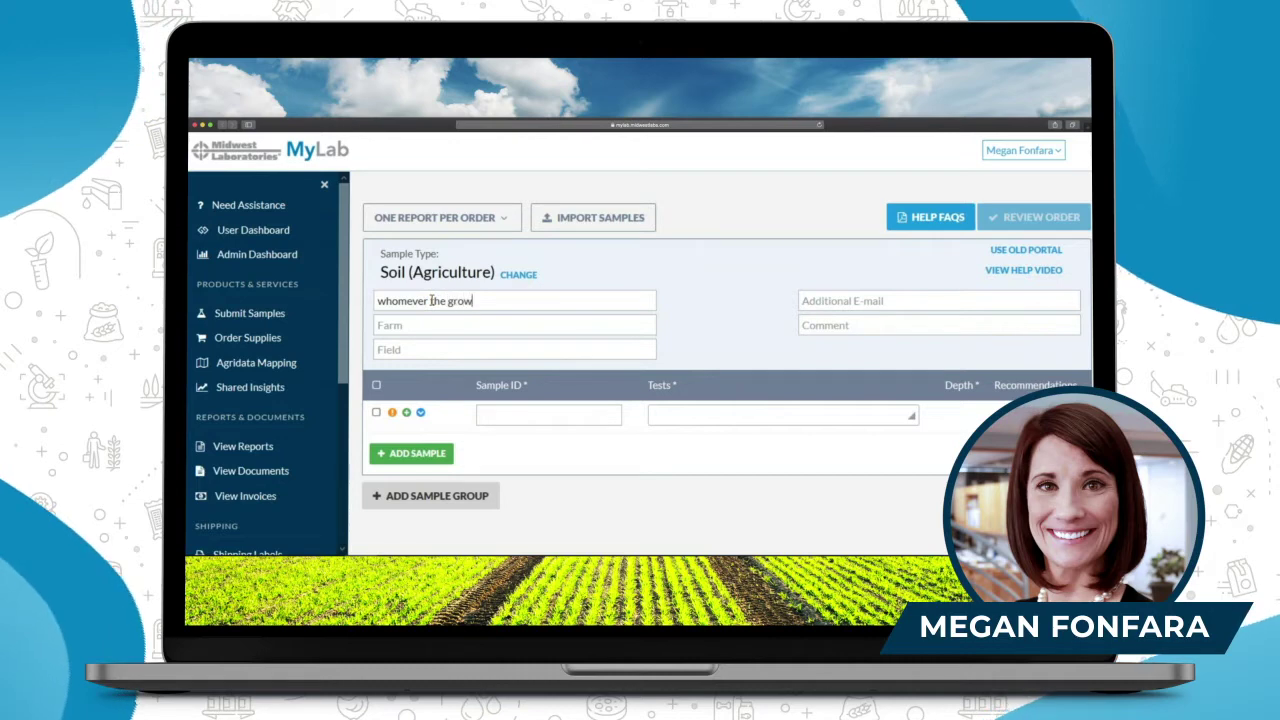
{"action": "type", "text": "er is - john doe"}
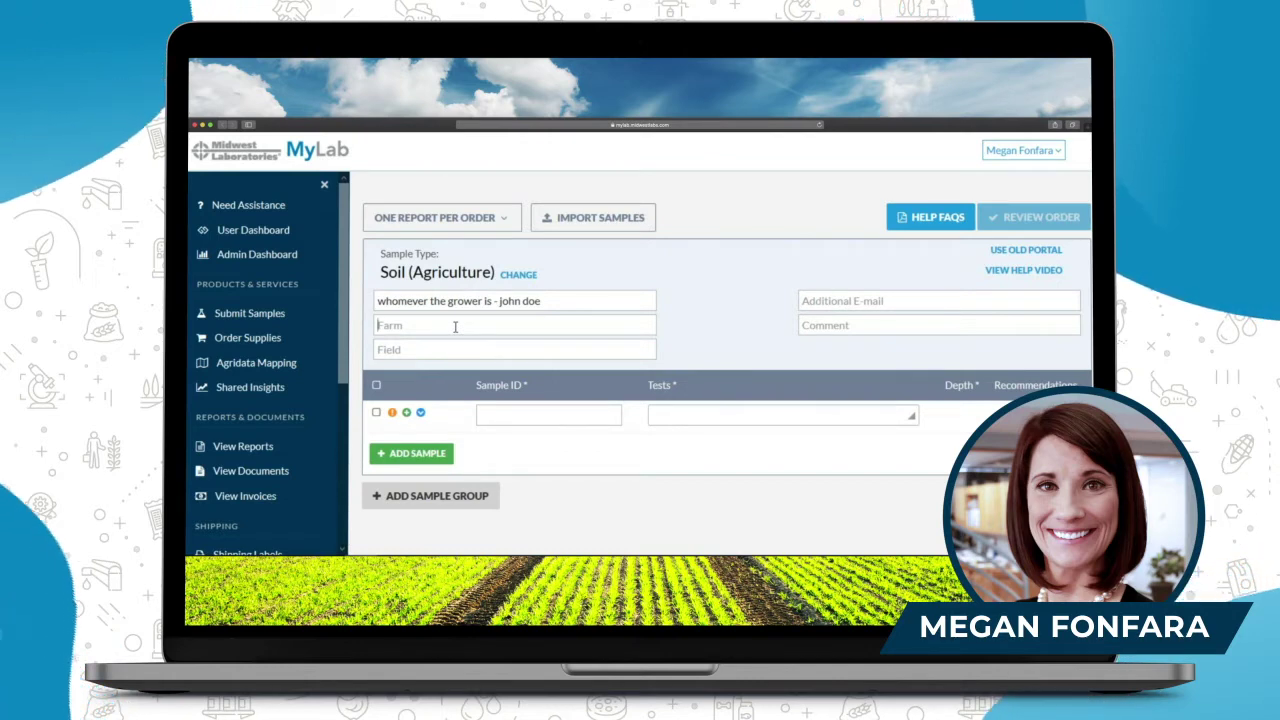
{"action": "left_click", "coordinate": [455, 327]}
{"action": "type", "text": "xyz"}
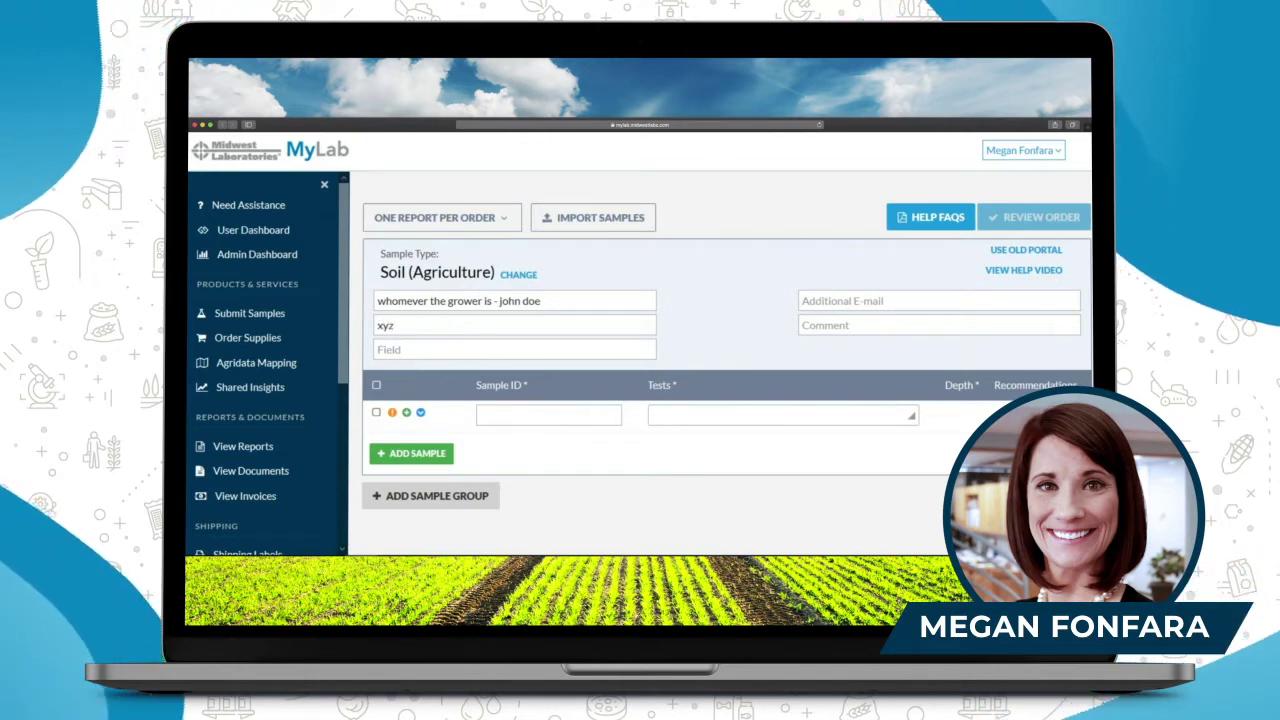
{"action": "left_click", "coordinate": [425, 348]}
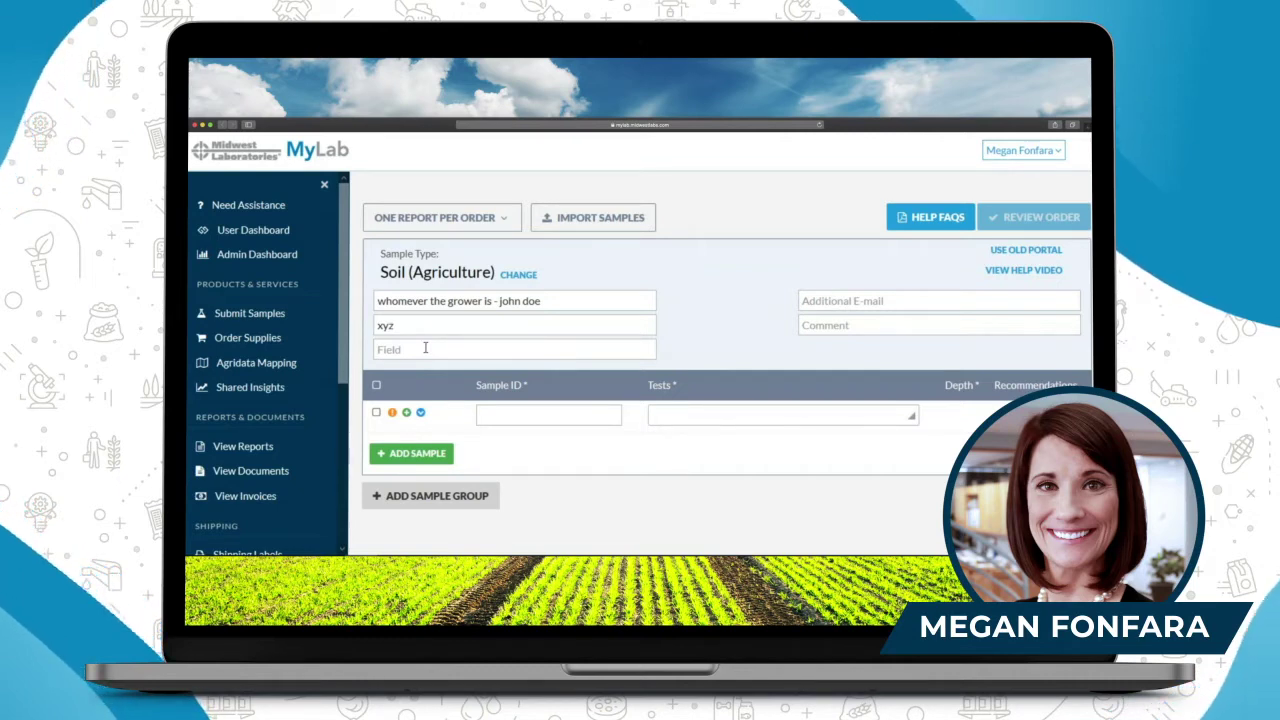
{"action": "type", "text": "123"}
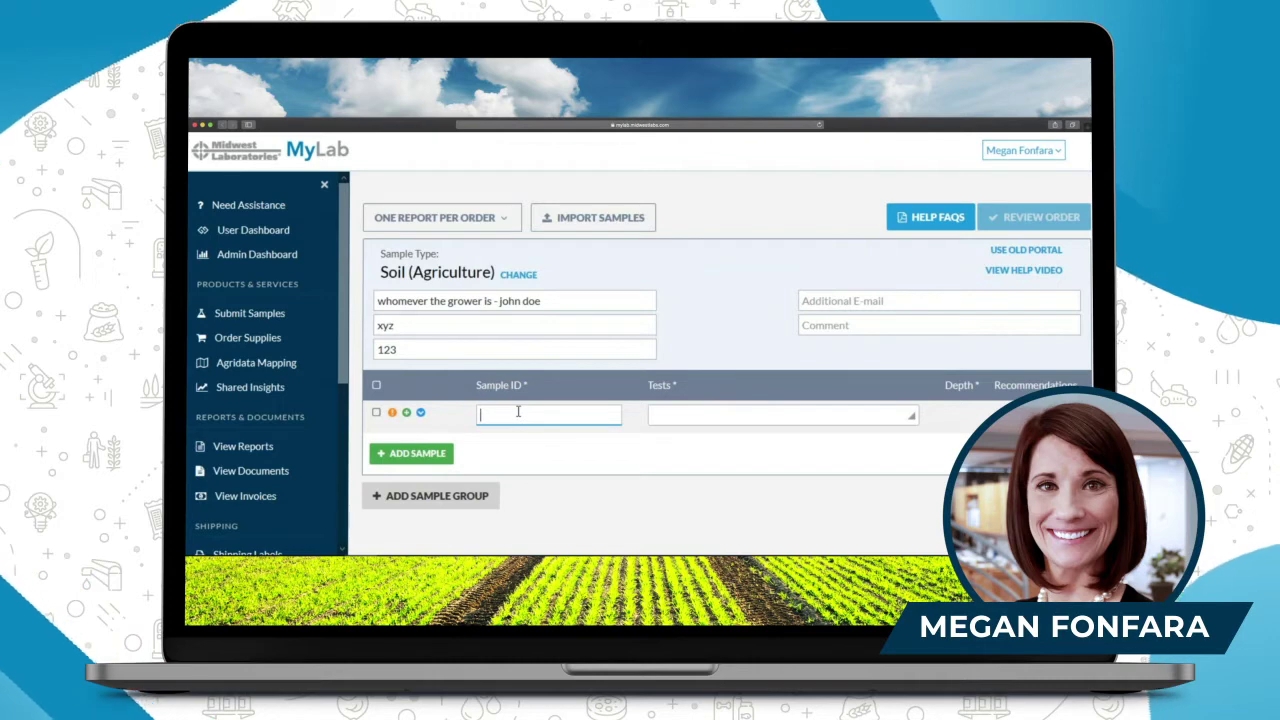
Add 3 additional copies of the first sample, giving four sample rows.
{"action": "left_click", "coordinate": [407, 413]}
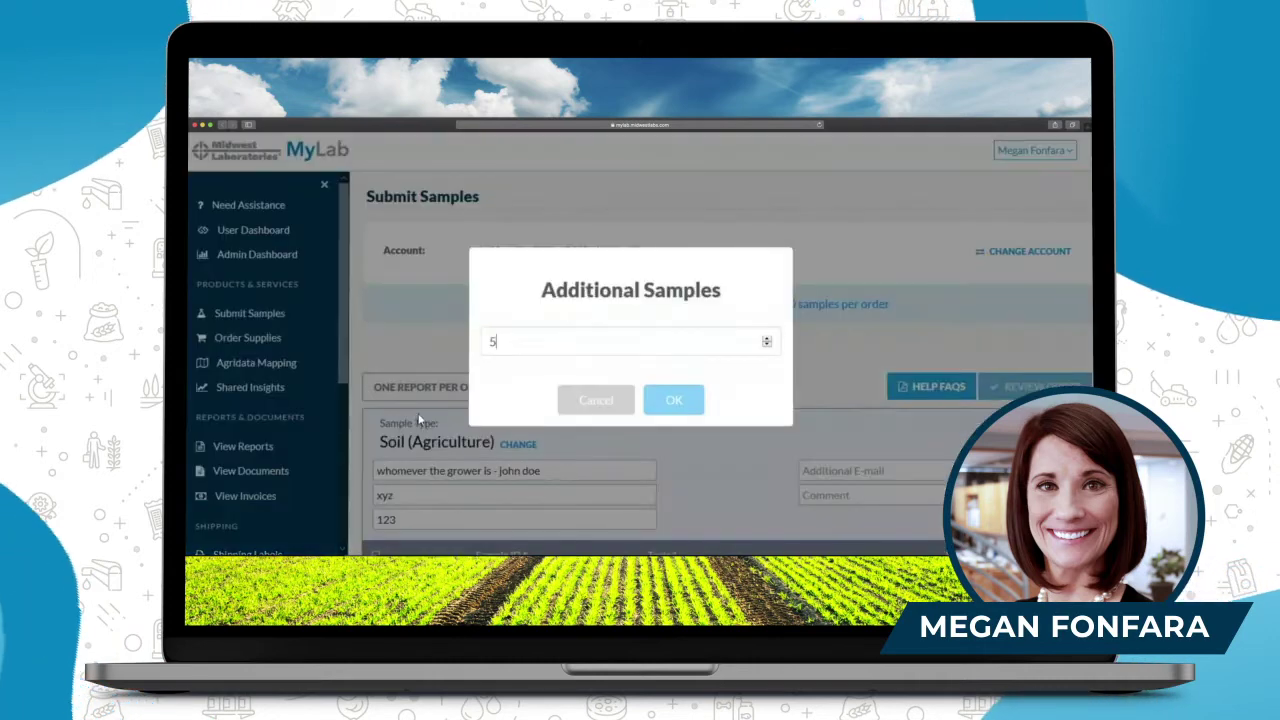
{"action": "left_click", "coordinate": [529, 346]}
{"action": "key", "text": "BackSpace"}
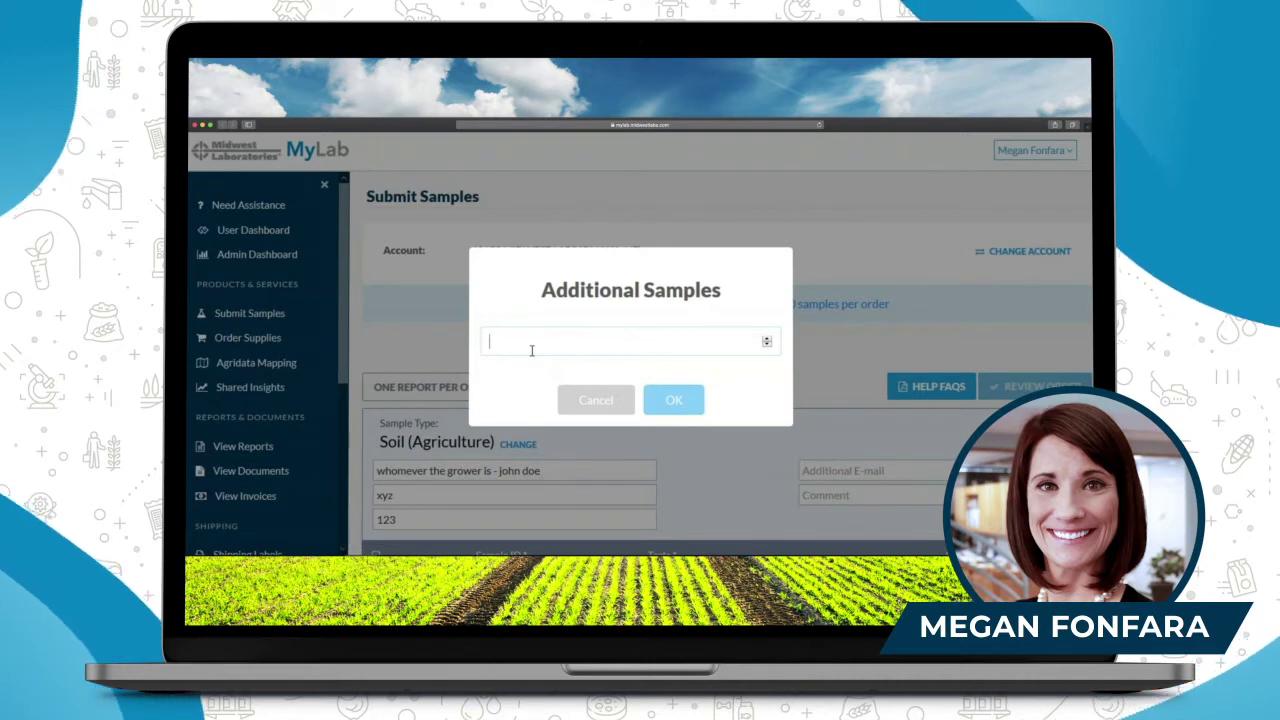
{"action": "type", "text": "3"}
{"action": "left_click", "coordinate": [670, 401]}
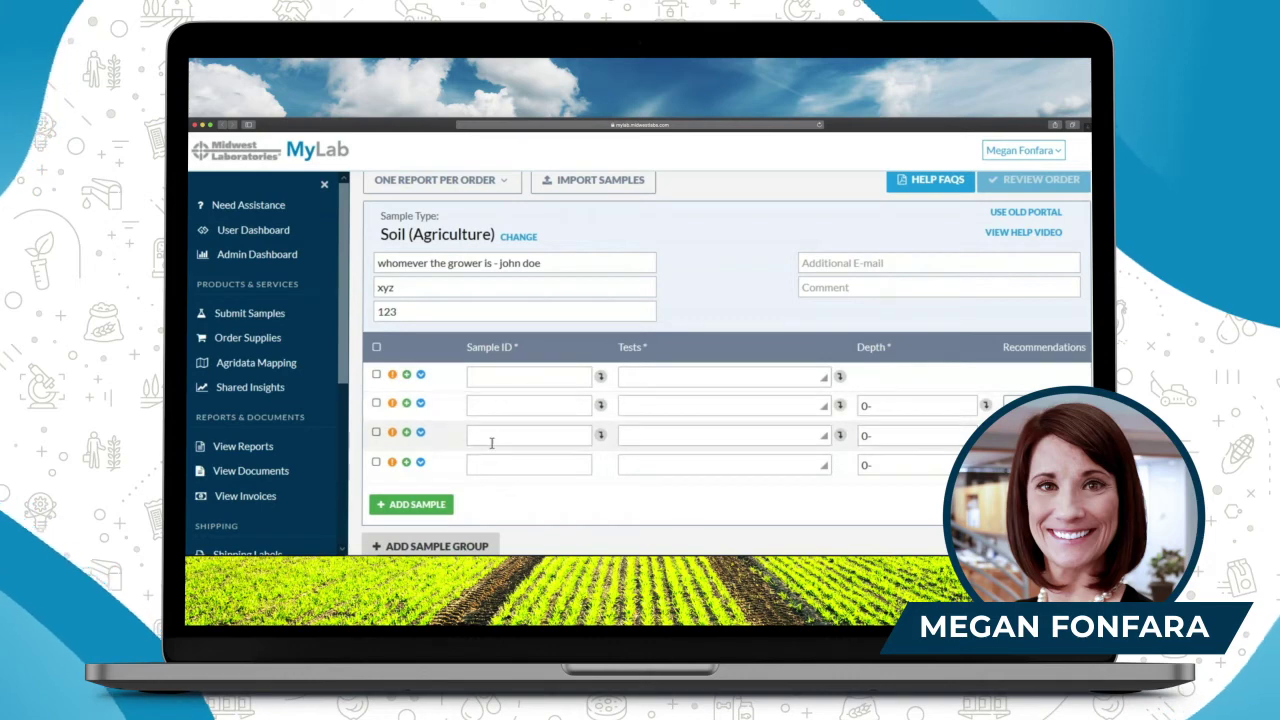
Enter sample ID 1 and open sample 1's test package list.
{"action": "left_click", "coordinate": [496, 374]}
{"action": "type", "text": "1"}
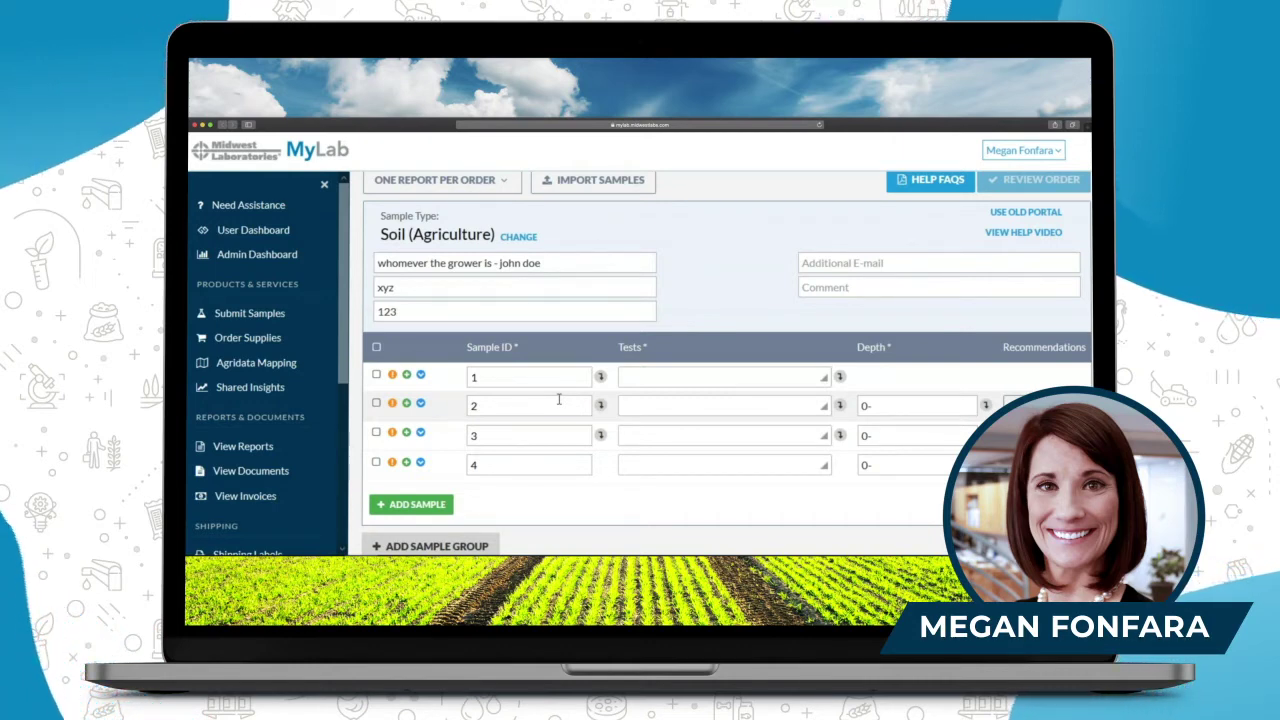
{"action": "left_click", "coordinate": [718, 378]}
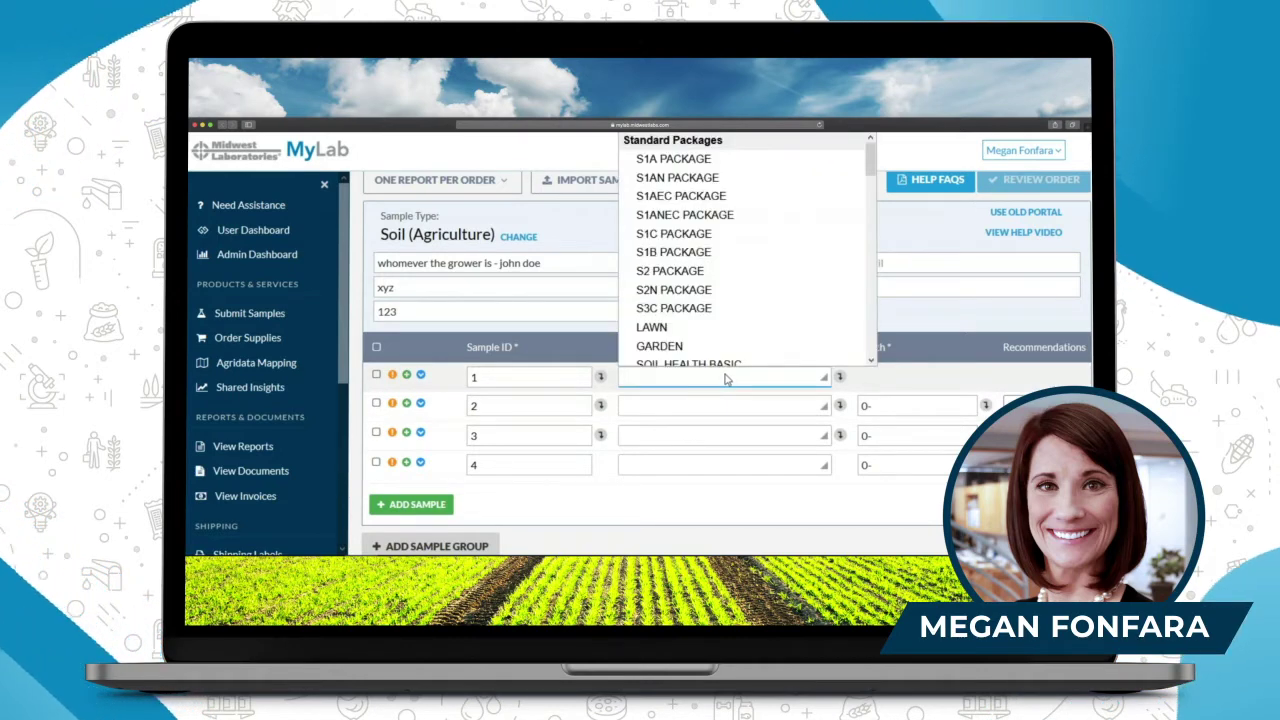
{"action": "left_click", "coordinate": [712, 300]}
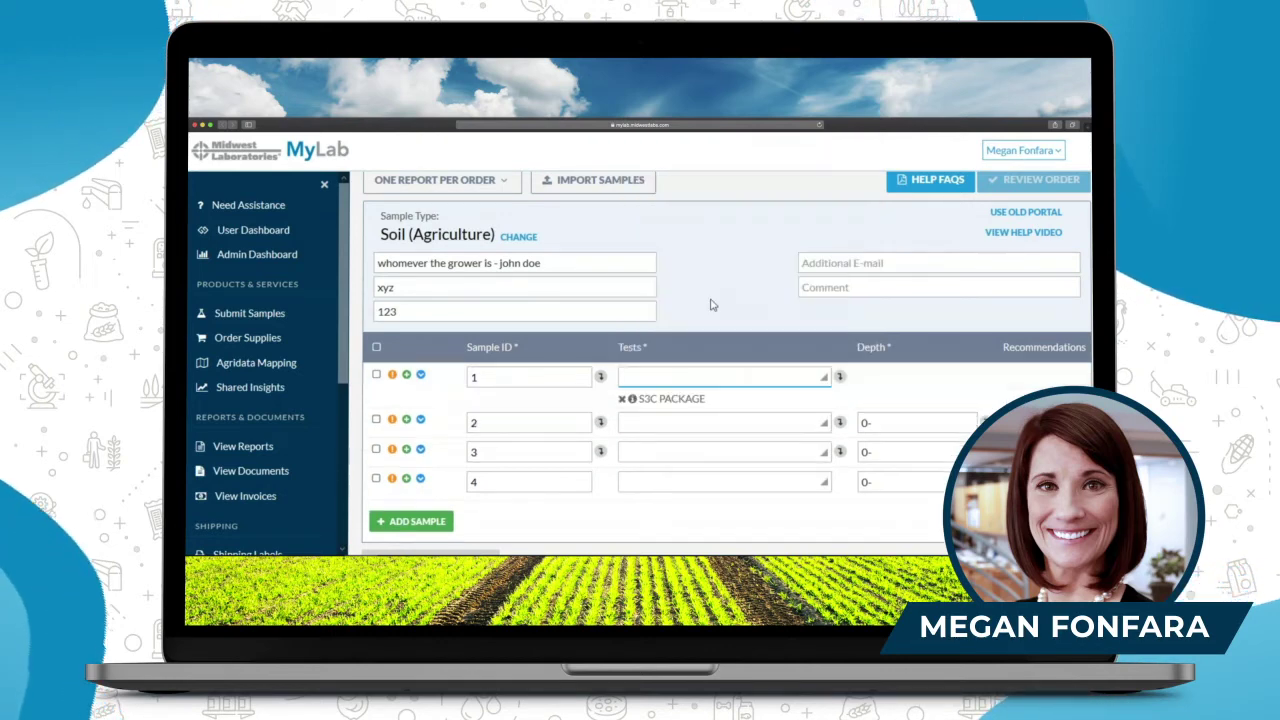
{"action": "left_click", "coordinate": [674, 380]}
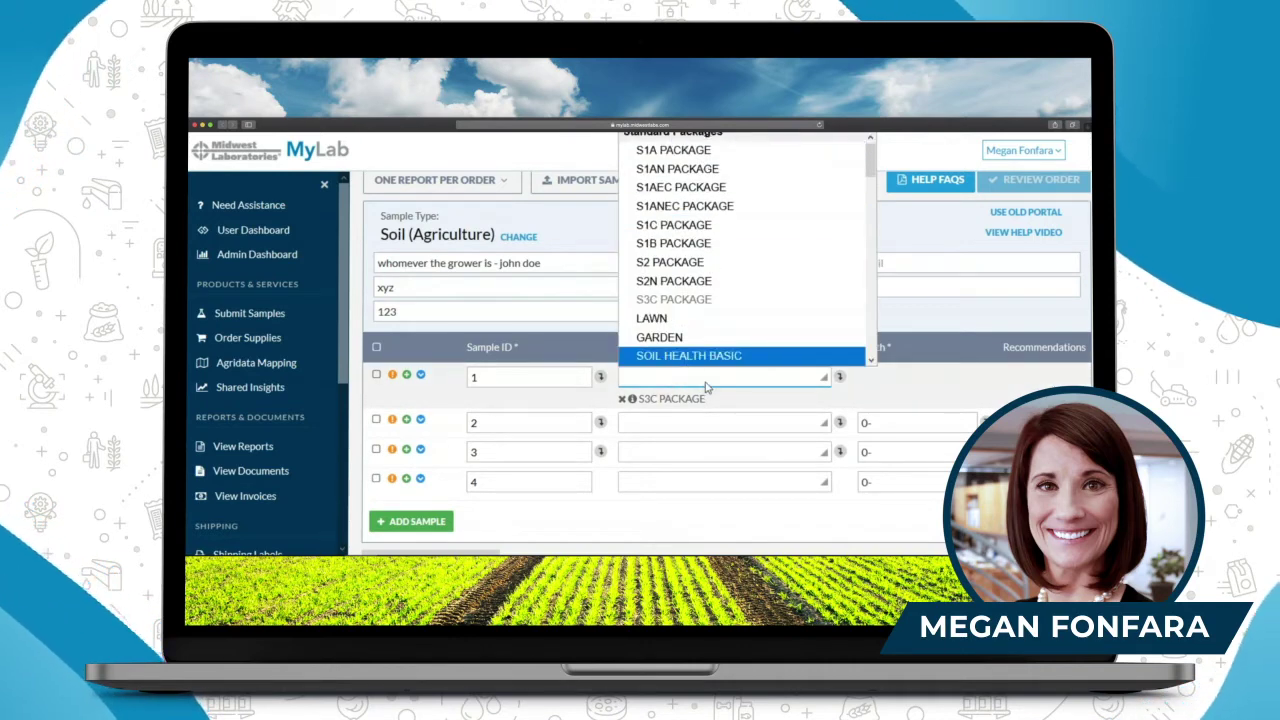
{"action": "left_click", "coordinate": [706, 387]}
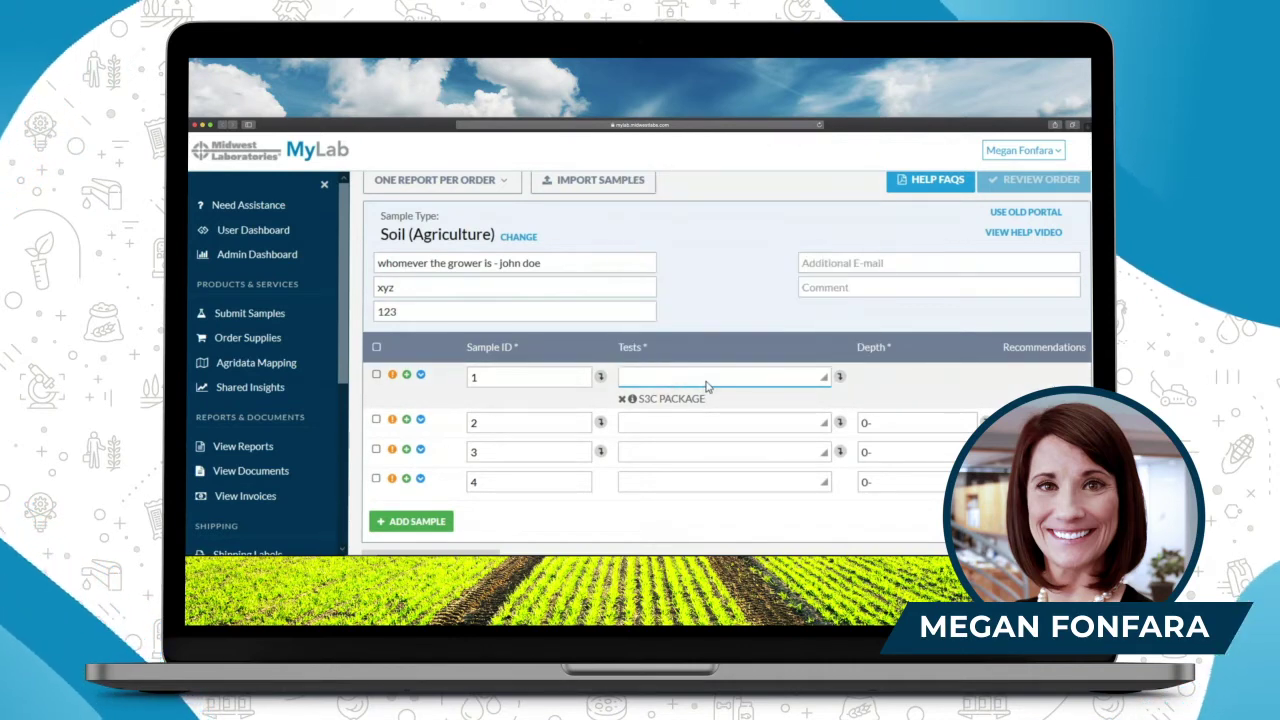
{"action": "left_click", "coordinate": [634, 400]}
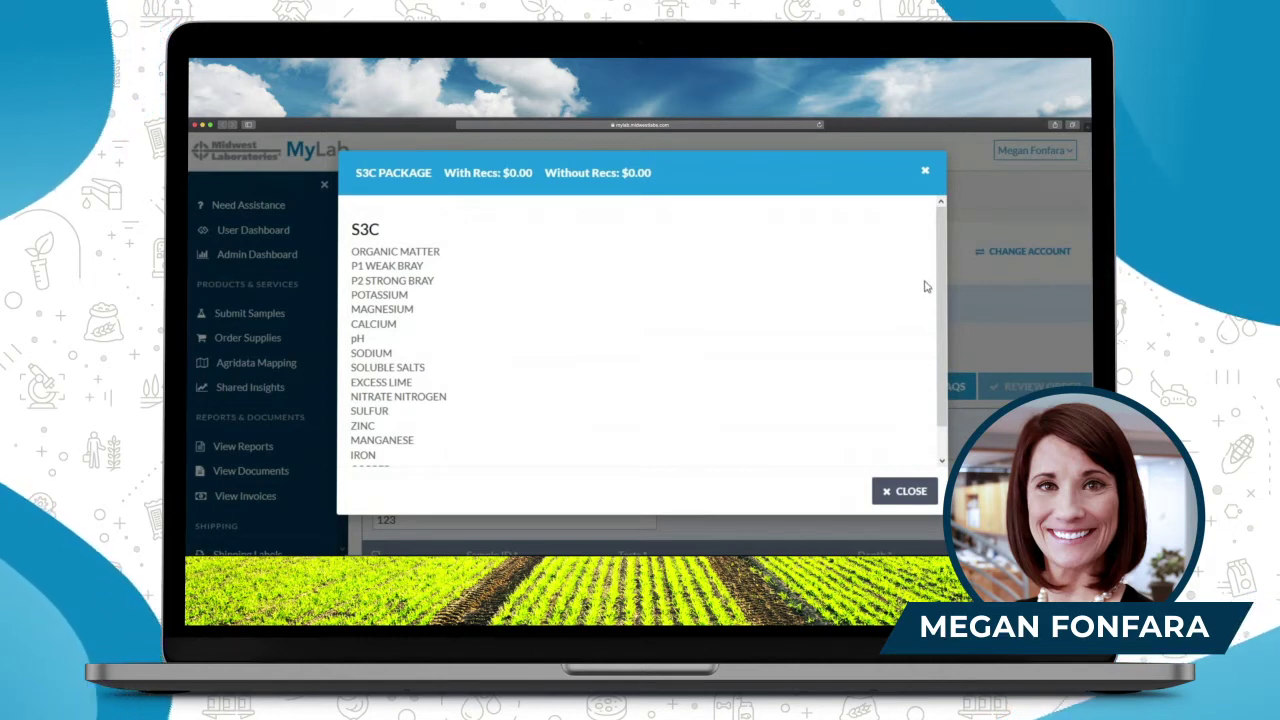
{"action": "scroll", "coordinate": [944, 318], "scroll_direction": "down", "scroll_amount": 2}
{"action": "scroll", "coordinate": [944, 318], "scroll_direction": "up", "scroll_amount": 2}
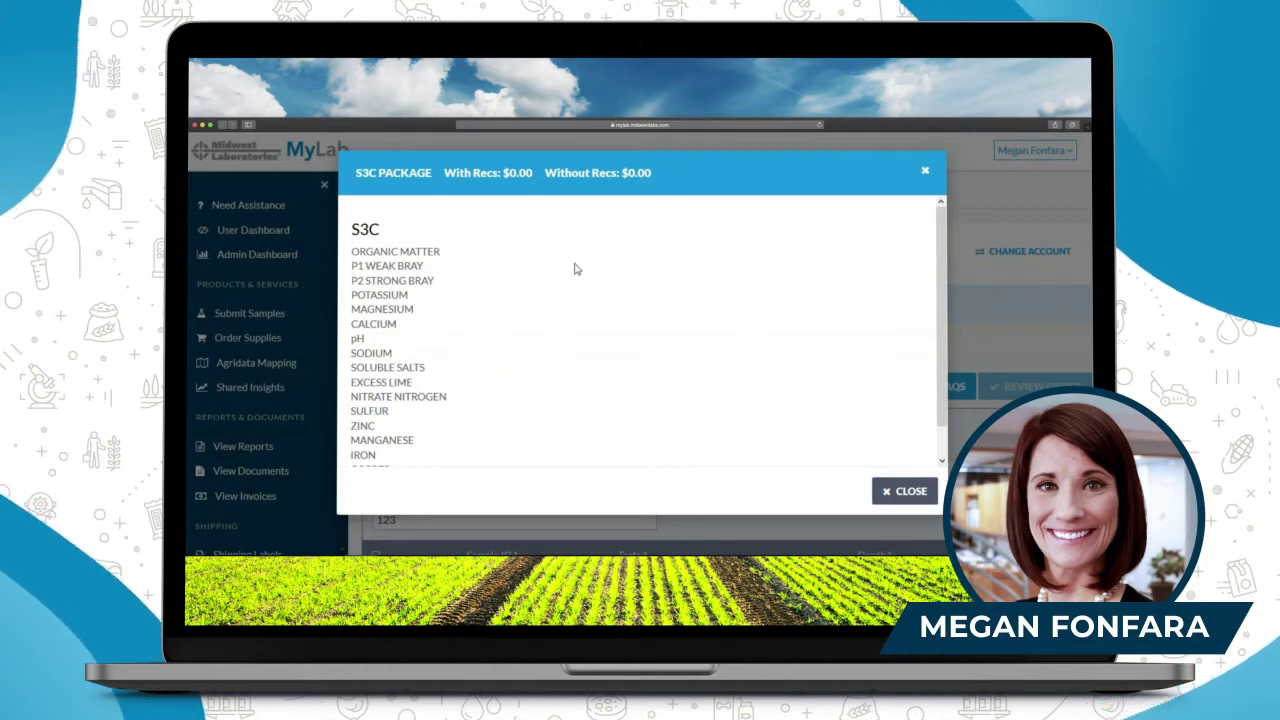
{"action": "left_click", "coordinate": [904, 491]}
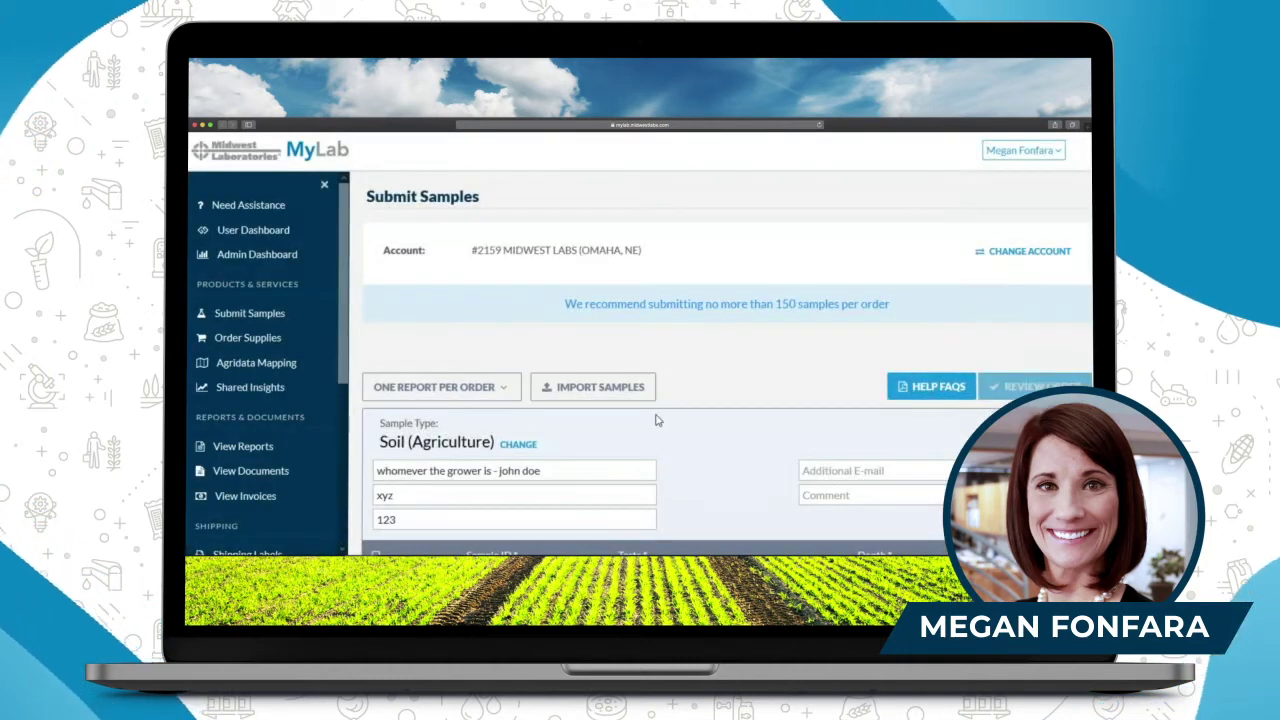
Add the LAWN test to sample 1 and review its included tests.
{"action": "scroll", "coordinate": [657, 420], "scroll_direction": "down", "scroll_amount": 3}
{"action": "left_click", "coordinate": [657, 377]}
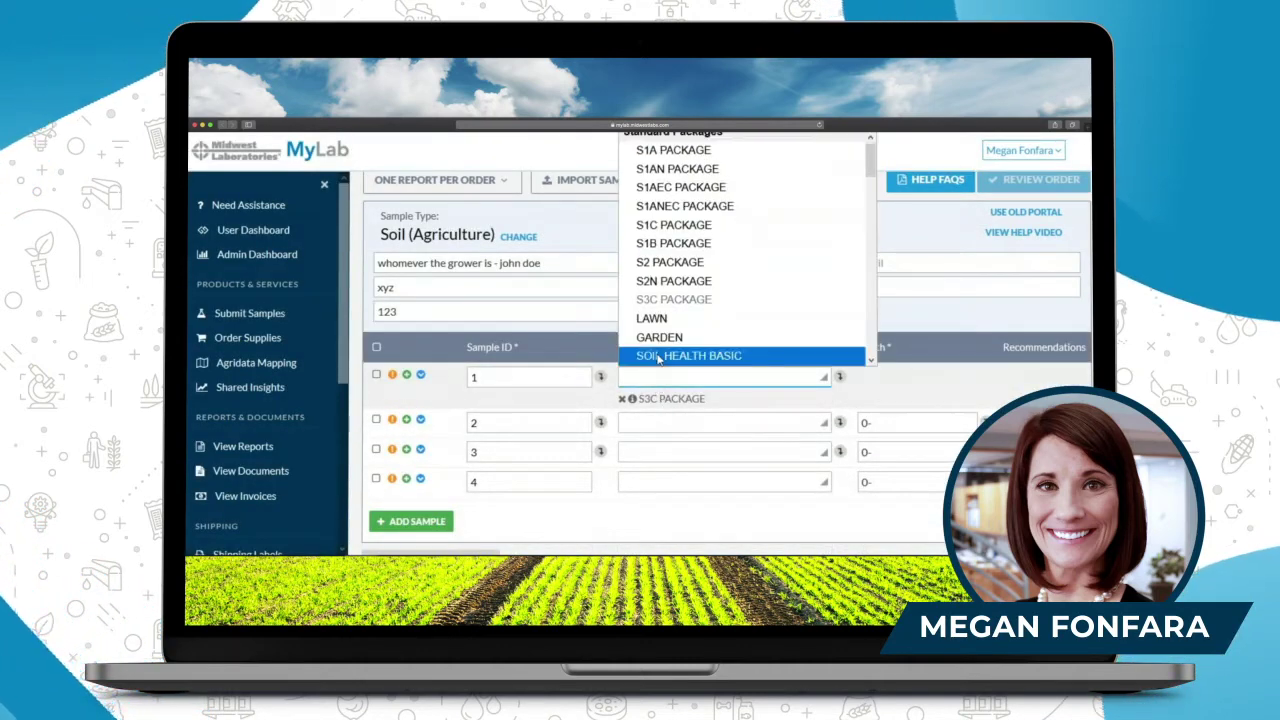
{"action": "left_click", "coordinate": [650, 317]}
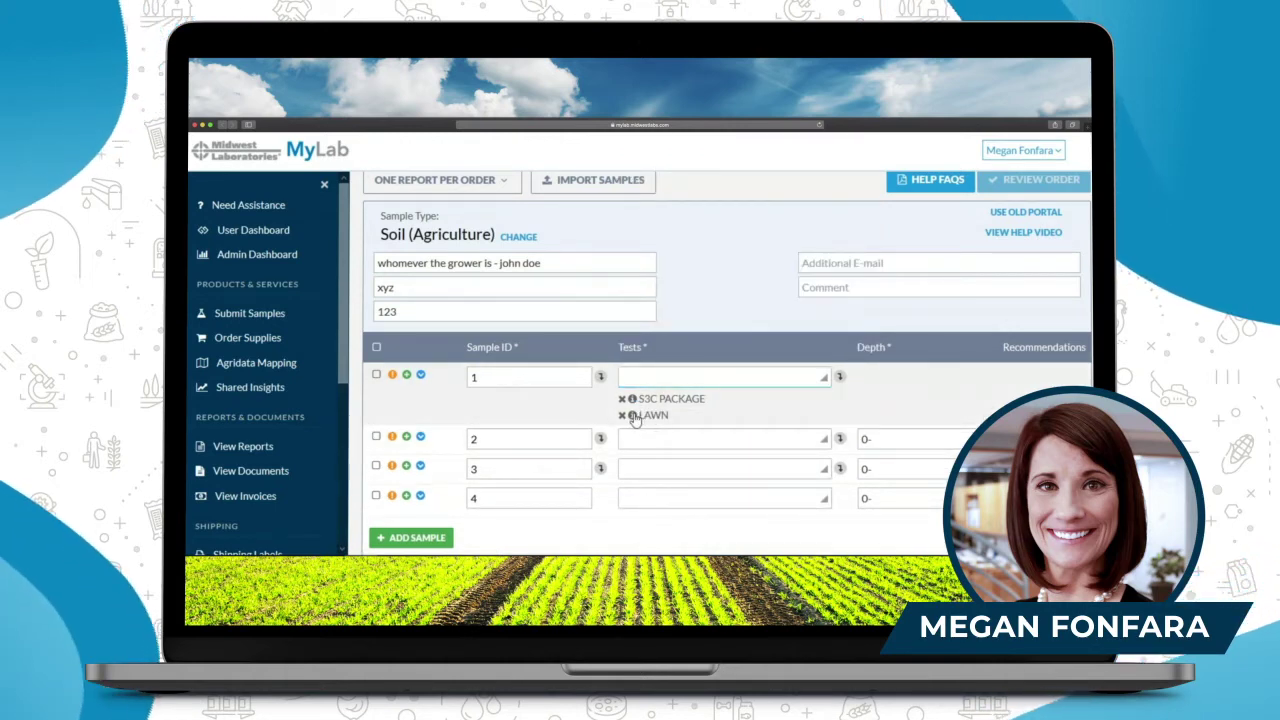
{"action": "left_click", "coordinate": [633, 415]}
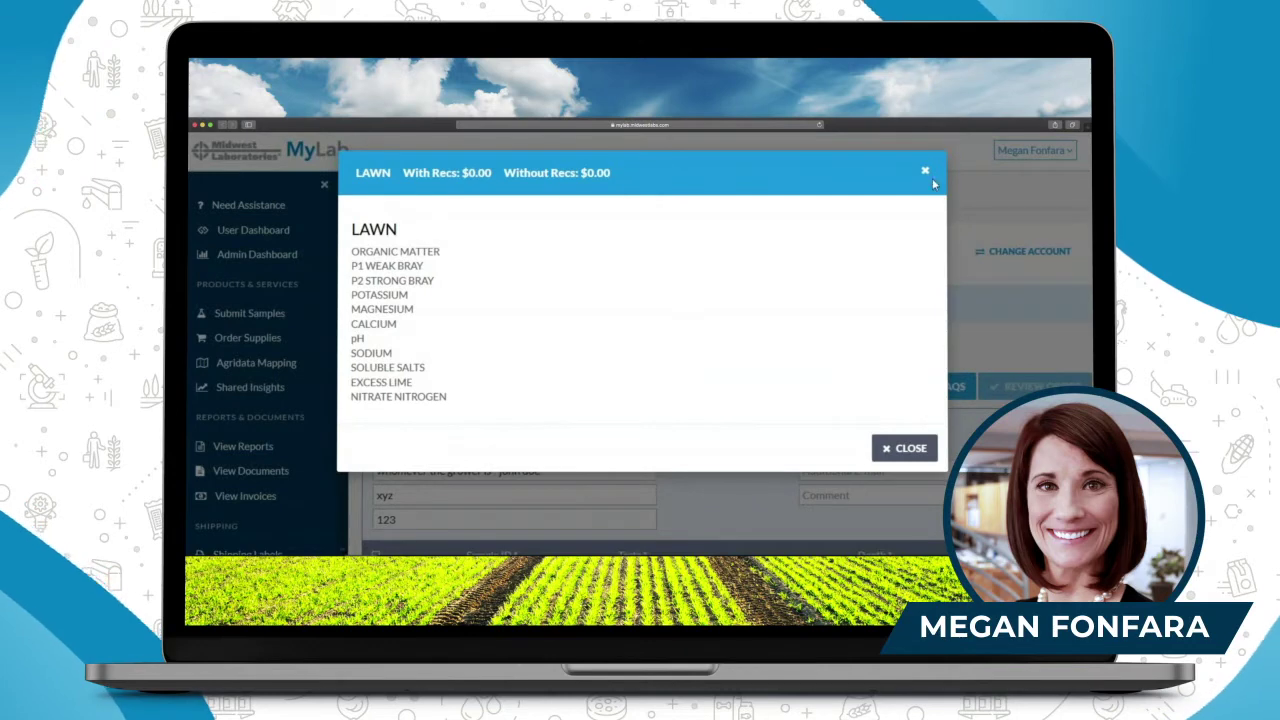
{"action": "left_click", "coordinate": [906, 448]}
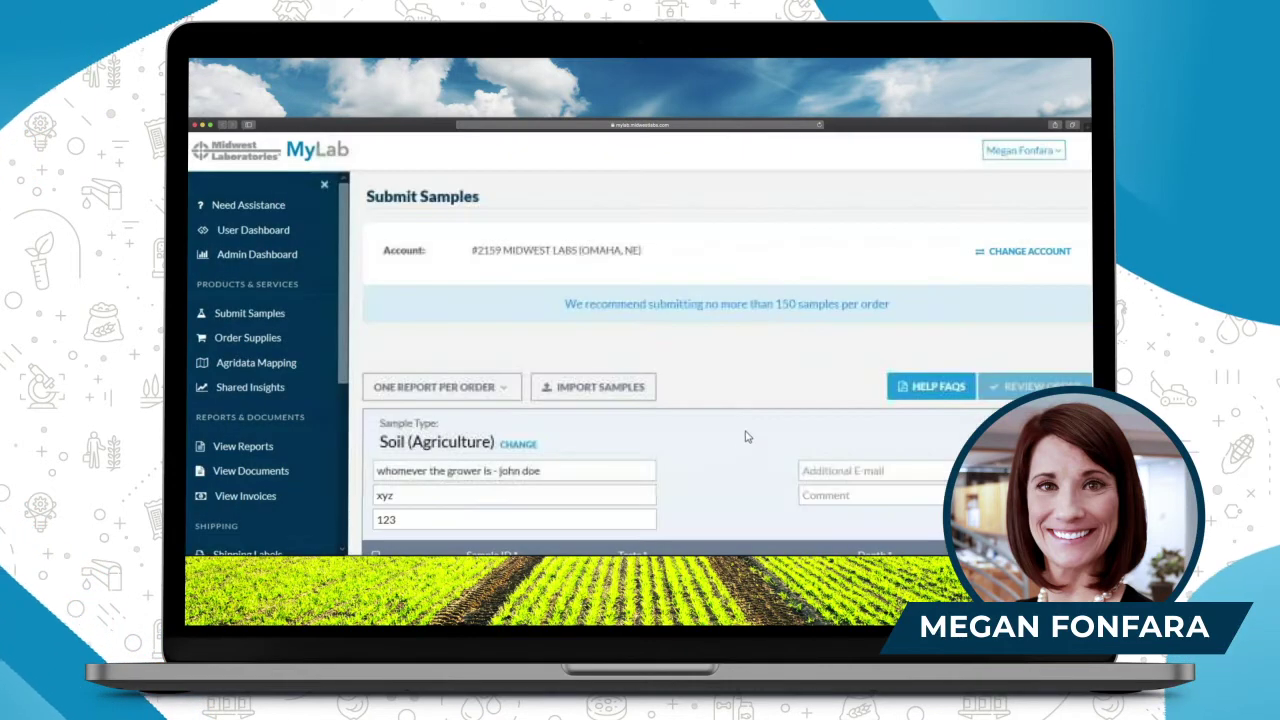
Copy sample 1's S3C PACKAGE and LAWN tests to samples 2–4.
{"action": "scroll", "coordinate": [740, 420], "scroll_direction": "down", "scroll_amount": 5}
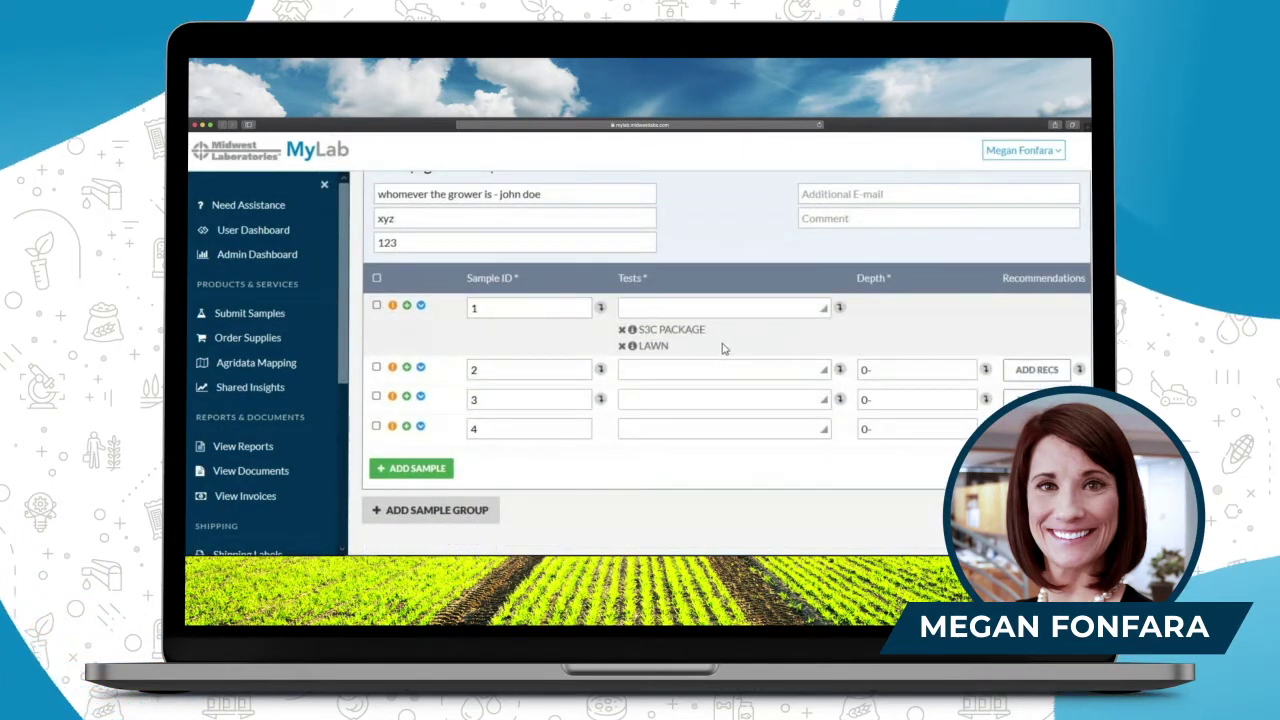
{"action": "left_click", "coordinate": [840, 313]}
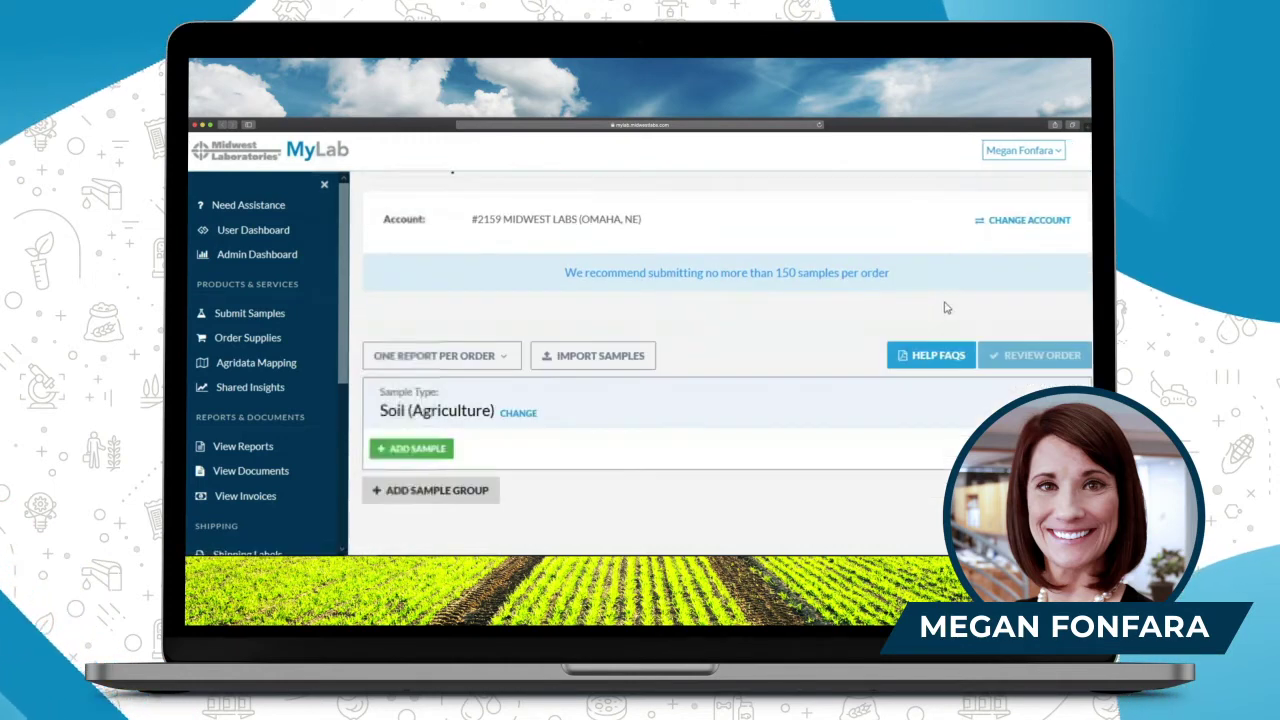
{"action": "scroll", "coordinate": [903, 266], "scroll_direction": "down", "scroll_amount": 2}
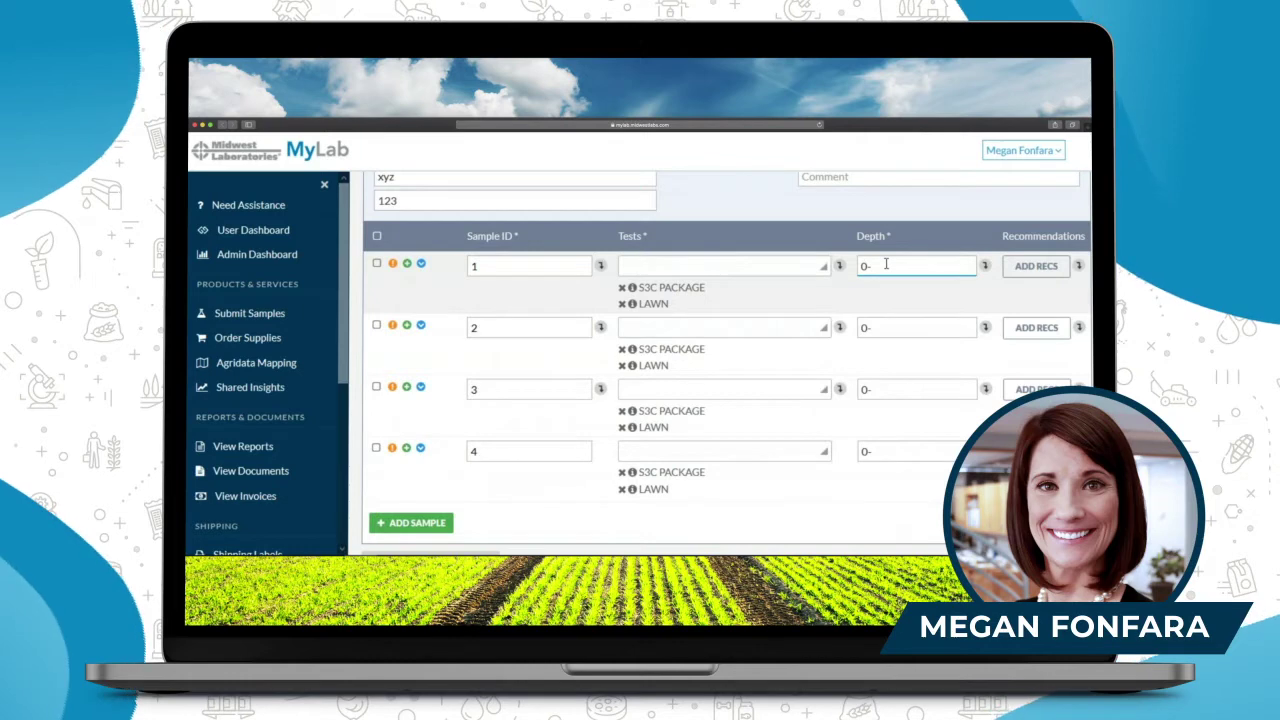
{"action": "type", "text": "6"}
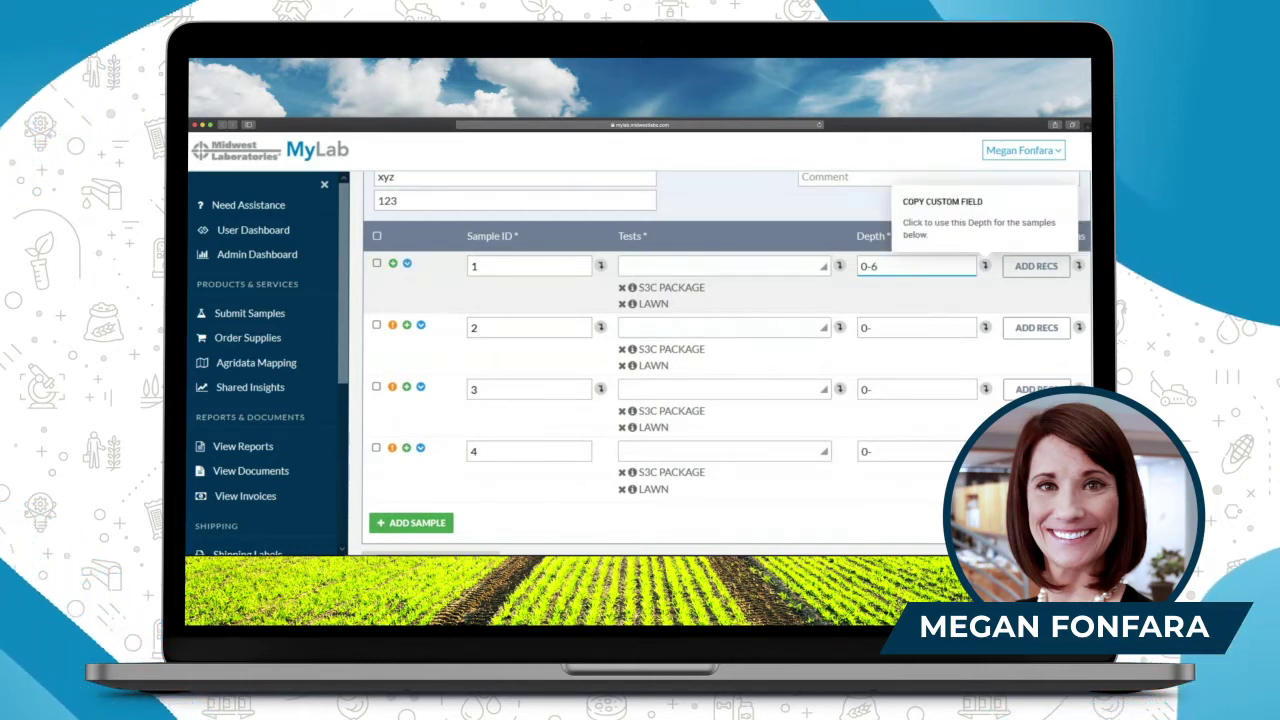
Copy depth 0-6 to all samples and add a Corn 200 bu recommendation after Soybeans.
{"action": "left_click", "coordinate": [984, 265]}
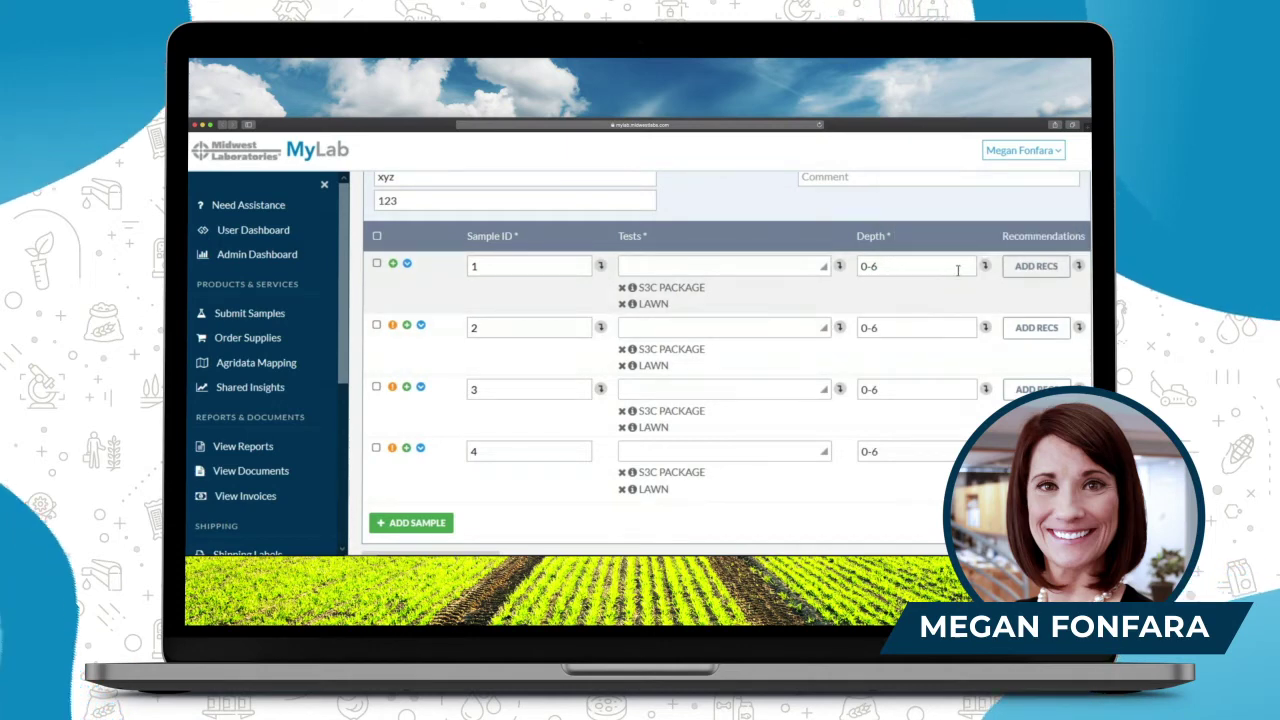
{"action": "left_click", "coordinate": [1036, 268]}
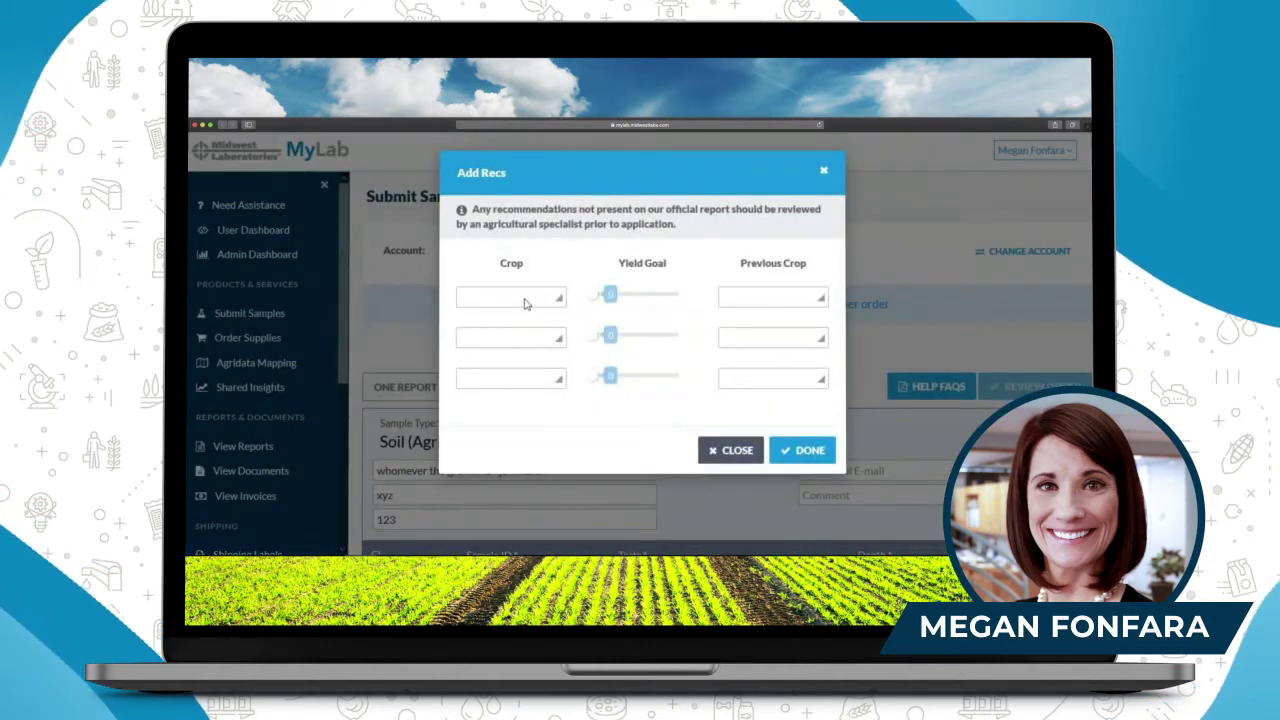
{"action": "left_click", "coordinate": [510, 297]}
{"action": "left_click", "coordinate": [486, 334]}
{"action": "left_click_drag", "start_coordinate": [610, 294], "coordinate": [638, 297]}
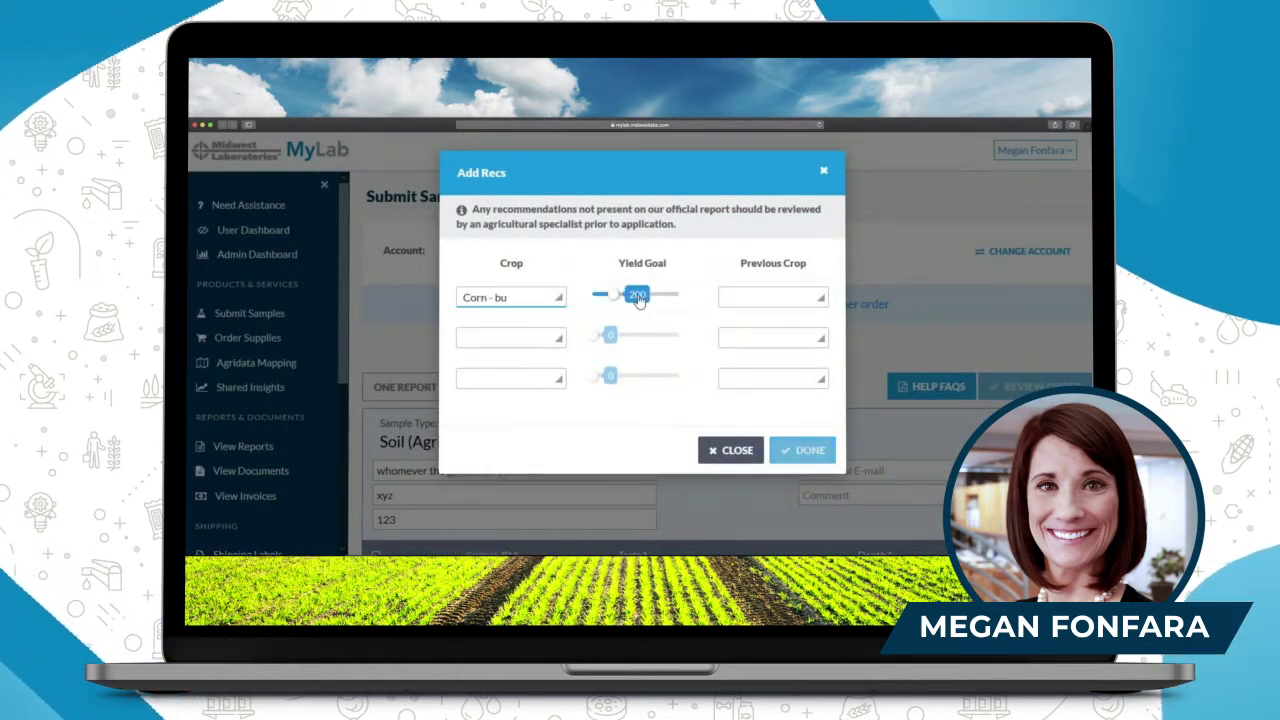
{"action": "left_click", "coordinate": [738, 300]}
{"action": "left_click", "coordinate": [757, 354]}
{"action": "left_click", "coordinate": [810, 450]}
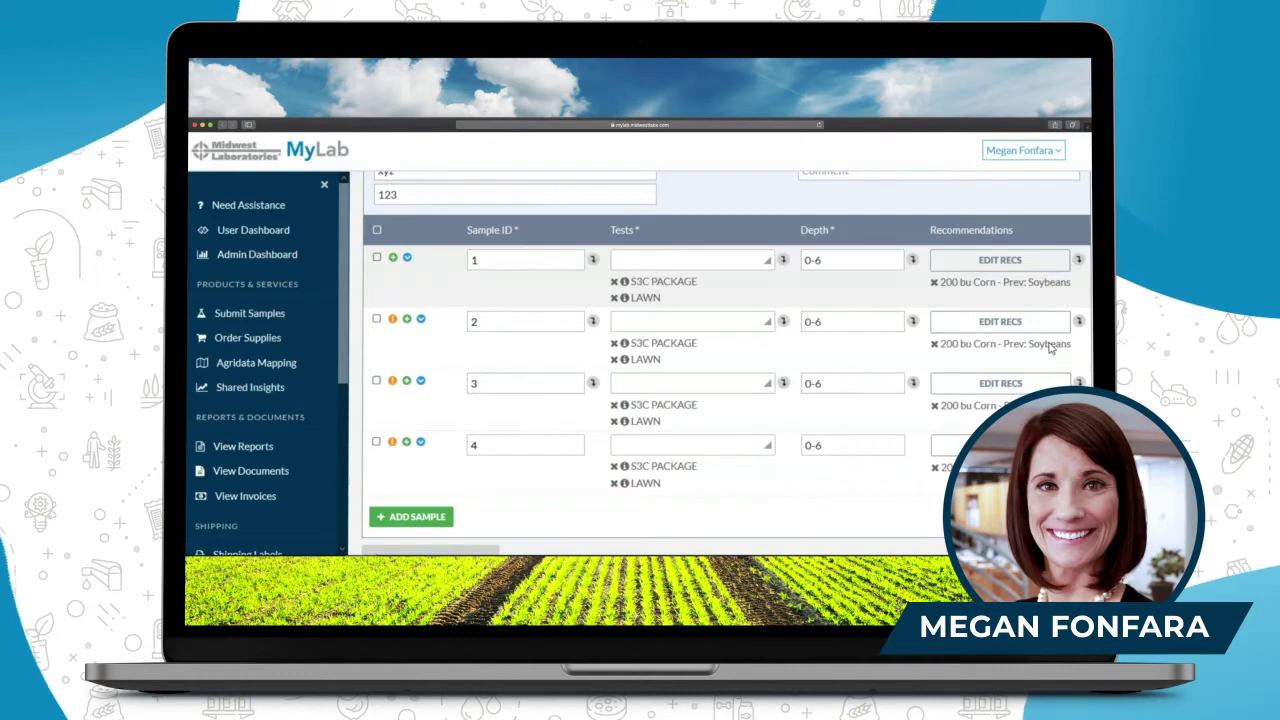
{"action": "scroll", "coordinate": [779, 374], "scroll_direction": "down", "scroll_amount": 1}
Retype the 0-6 depth in samples 2–4 to clear the formatting warnings.
{"action": "scroll", "coordinate": [779, 374], "scroll_direction": "down", "scroll_amount": 1}
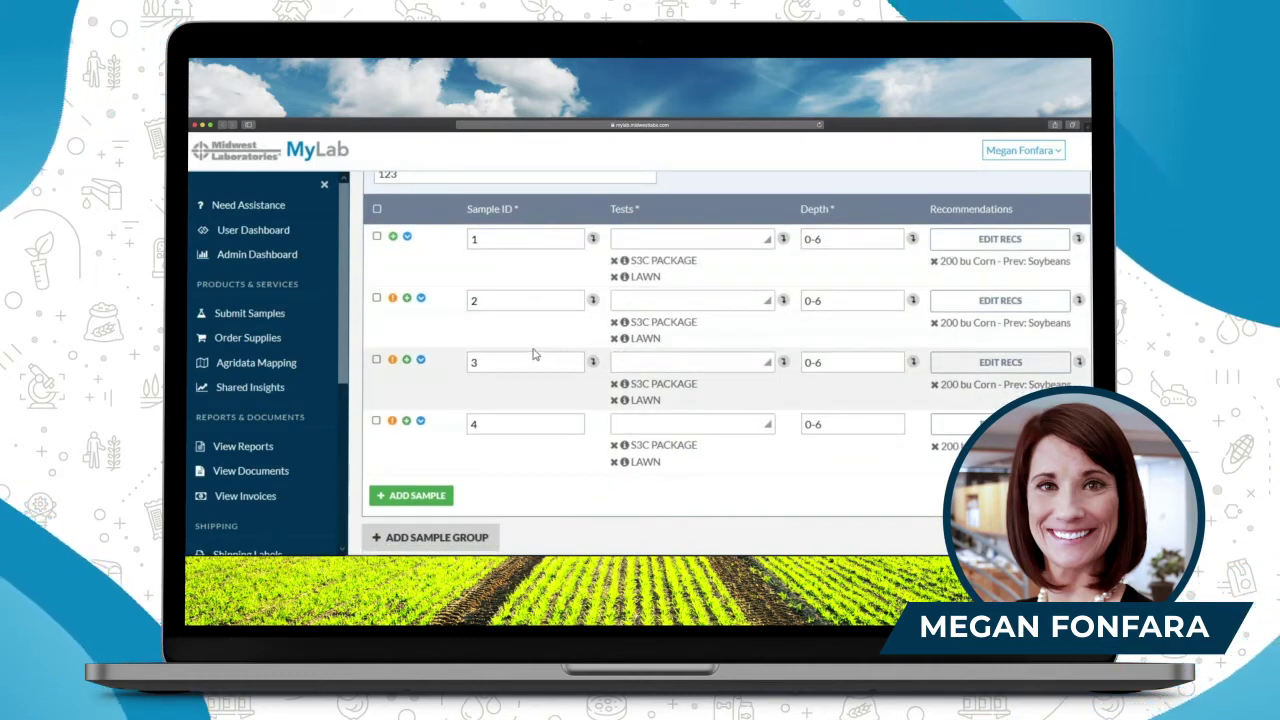
{"action": "mouse_move", "coordinate": [393, 301]}
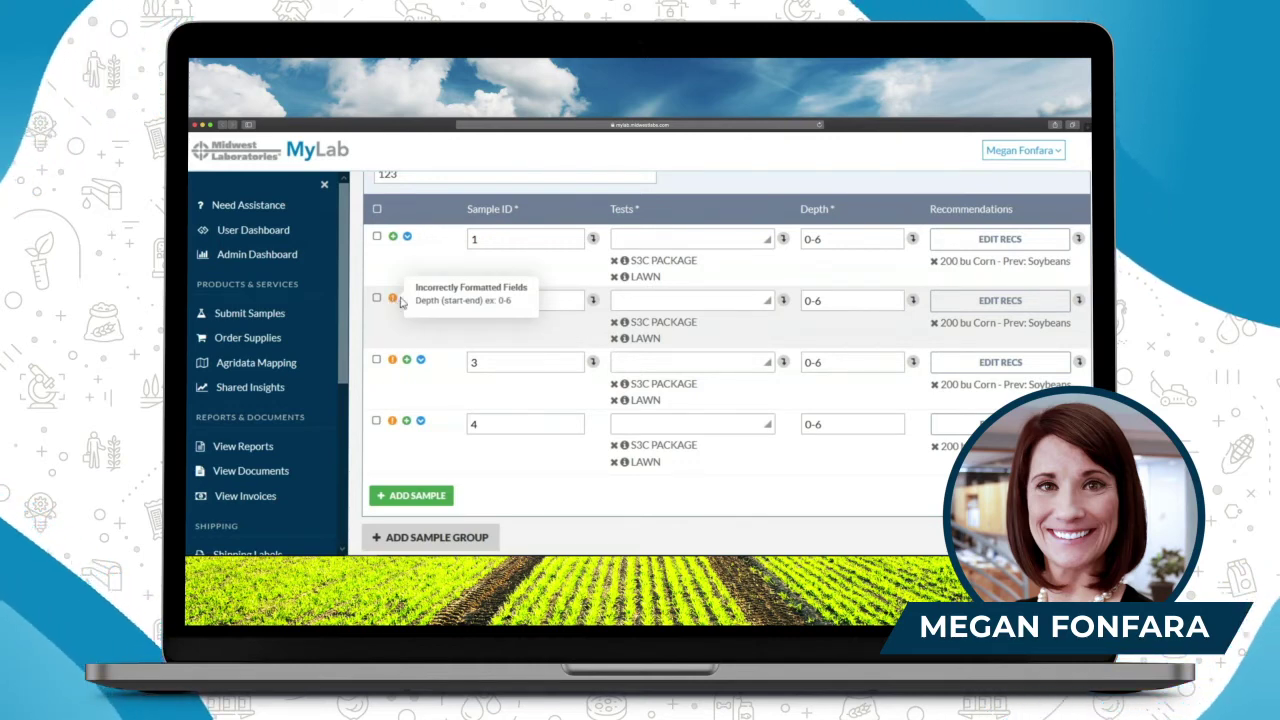
{"action": "left_click_drag", "start_coordinate": [838, 240], "coordinate": [778, 240]}
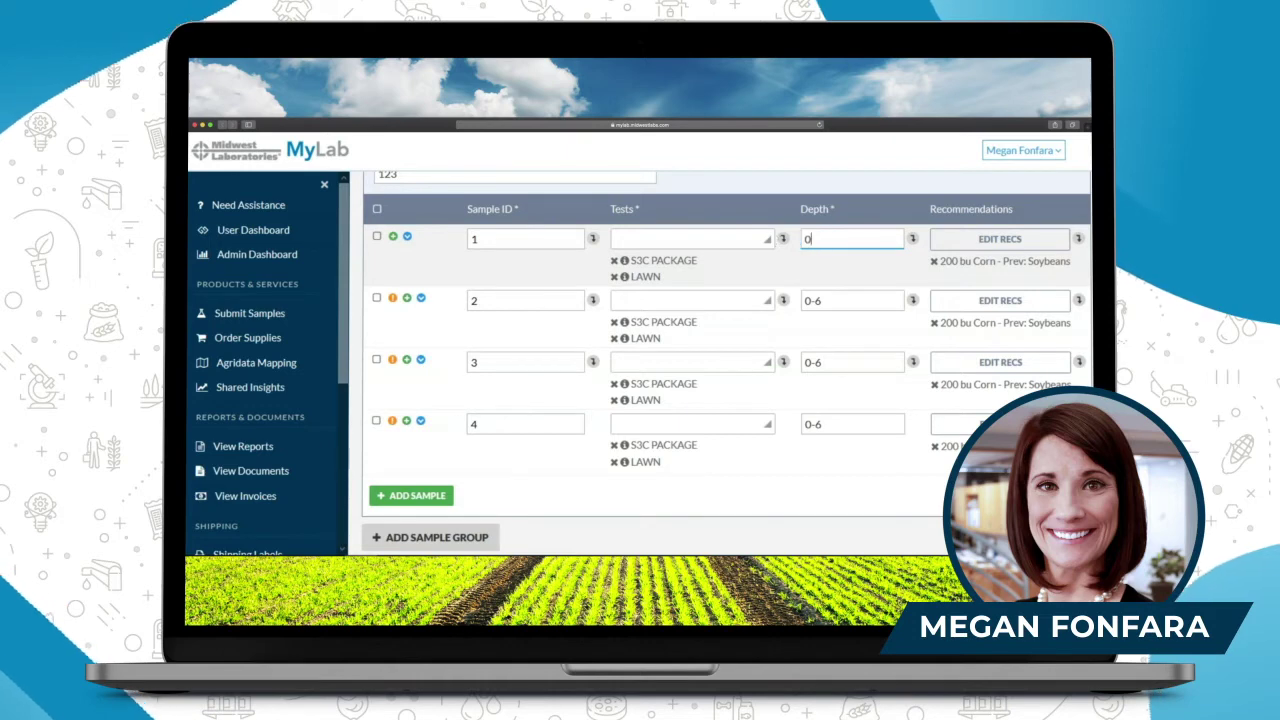
{"action": "left_click", "coordinate": [913, 241]}
{"action": "left_click_drag", "start_coordinate": [845, 301], "coordinate": [804, 301]}
{"action": "type", "text": "0-6"}
{"action": "left_click_drag", "start_coordinate": [845, 361], "coordinate": [773, 361]}
{"action": "type", "text": "0"}
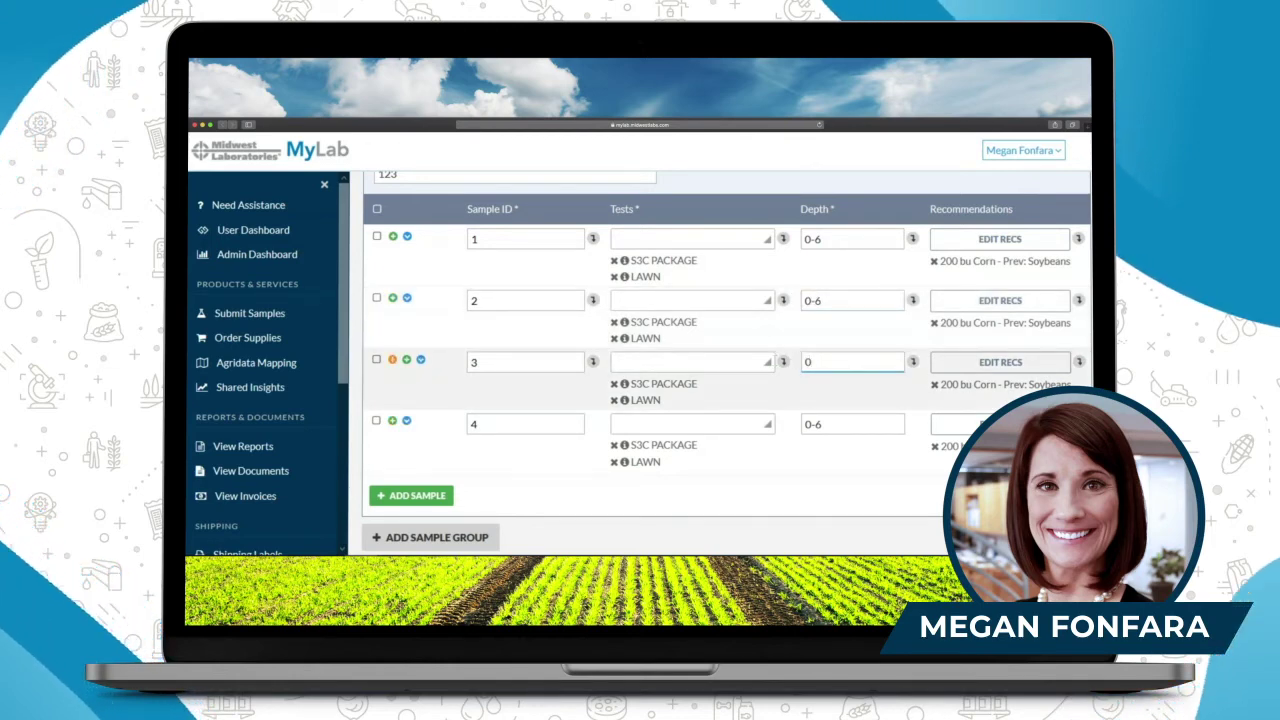
{"action": "type", "text": "-6"}
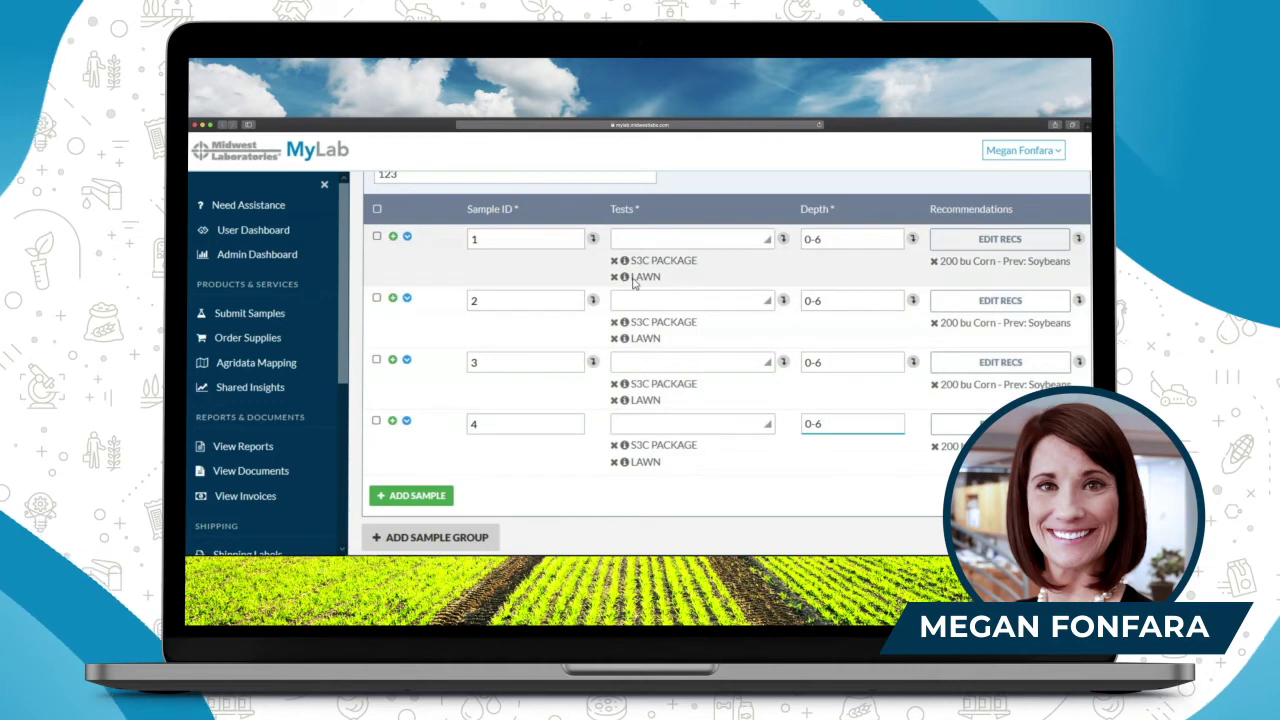
{"action": "scroll", "coordinate": [481, 228], "scroll_direction": "up", "scroll_amount": 3}
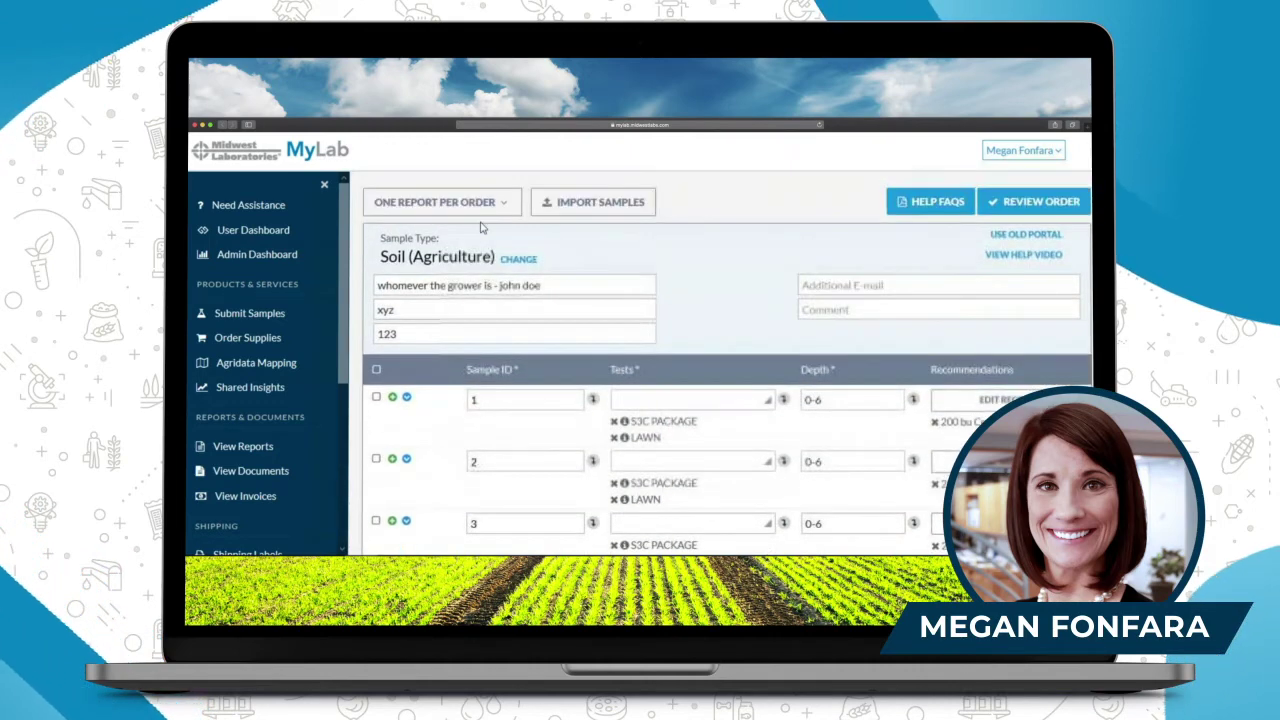
{"action": "scroll", "coordinate": [600, 380], "scroll_direction": "down", "scroll_amount": 3}
{"action": "left_click", "coordinate": [407, 468]}
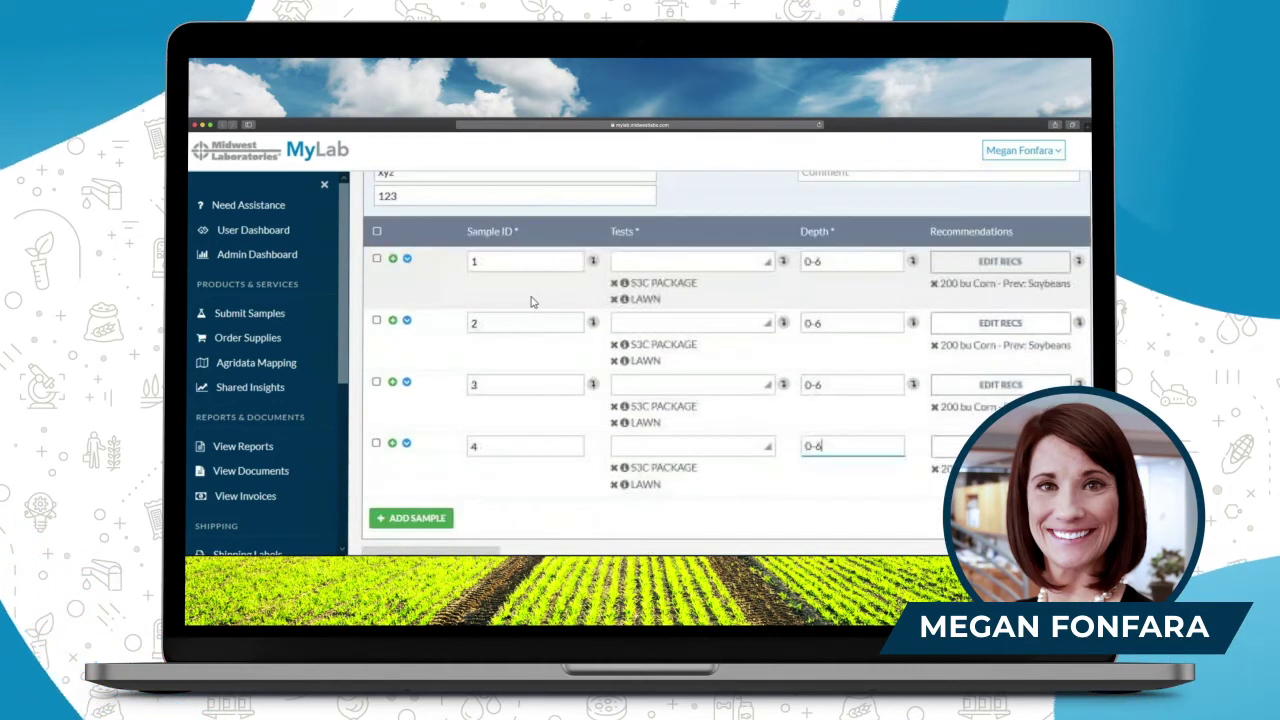
Scroll through the order review page of the four-sample soil order.
{"action": "scroll", "coordinate": [729, 451], "scroll_direction": "down", "scroll_amount": 1}
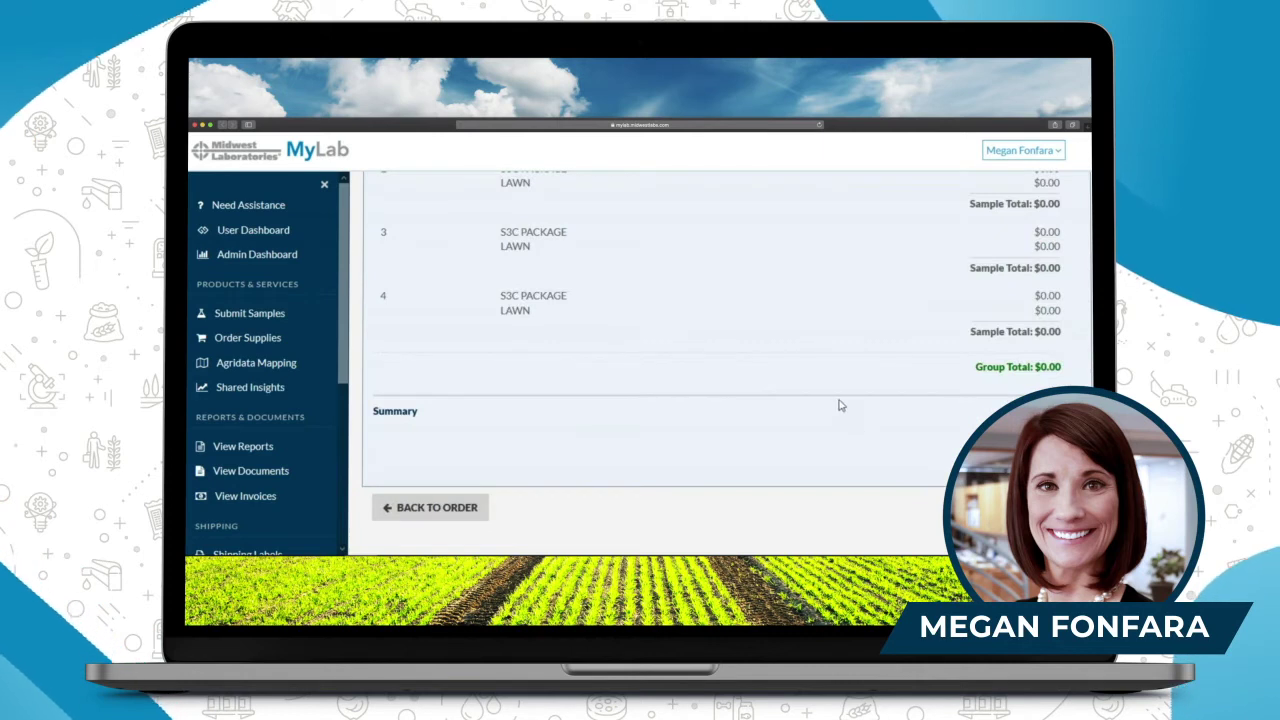
{"action": "scroll", "coordinate": [837, 403], "scroll_direction": "up", "scroll_amount": 5}
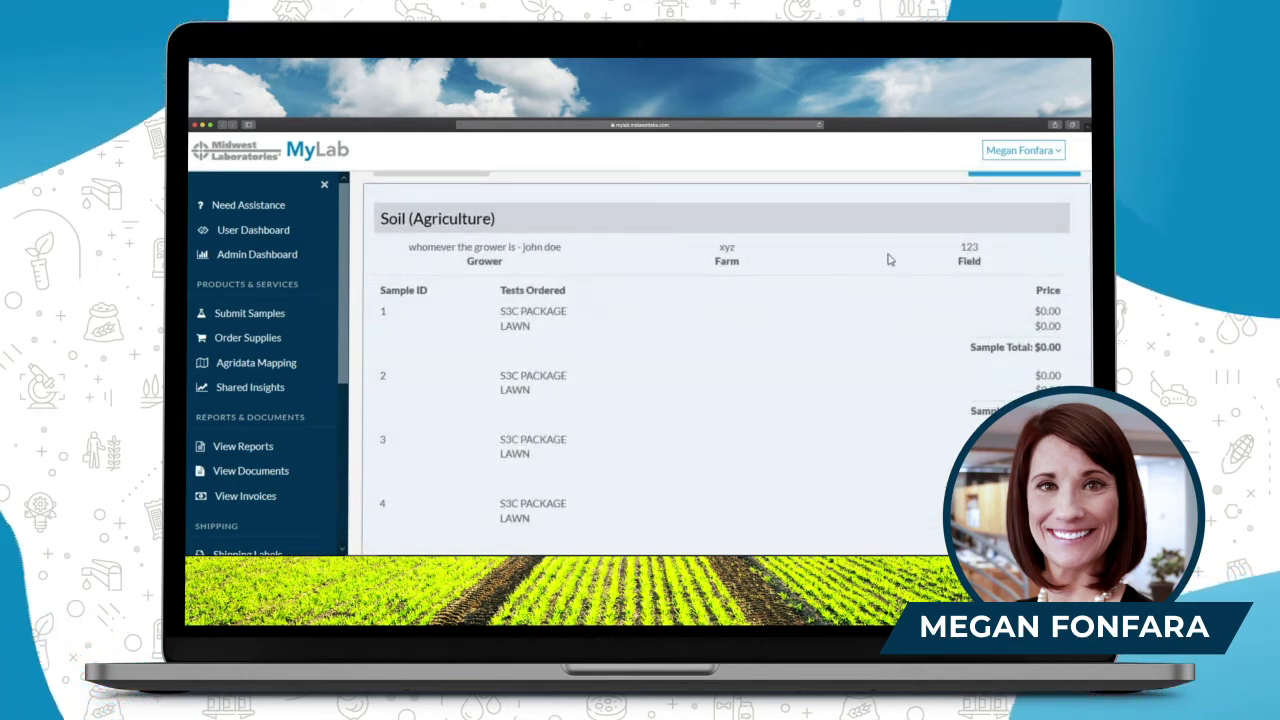
{"action": "scroll", "coordinate": [665, 289], "scroll_direction": "down", "scroll_amount": 1}
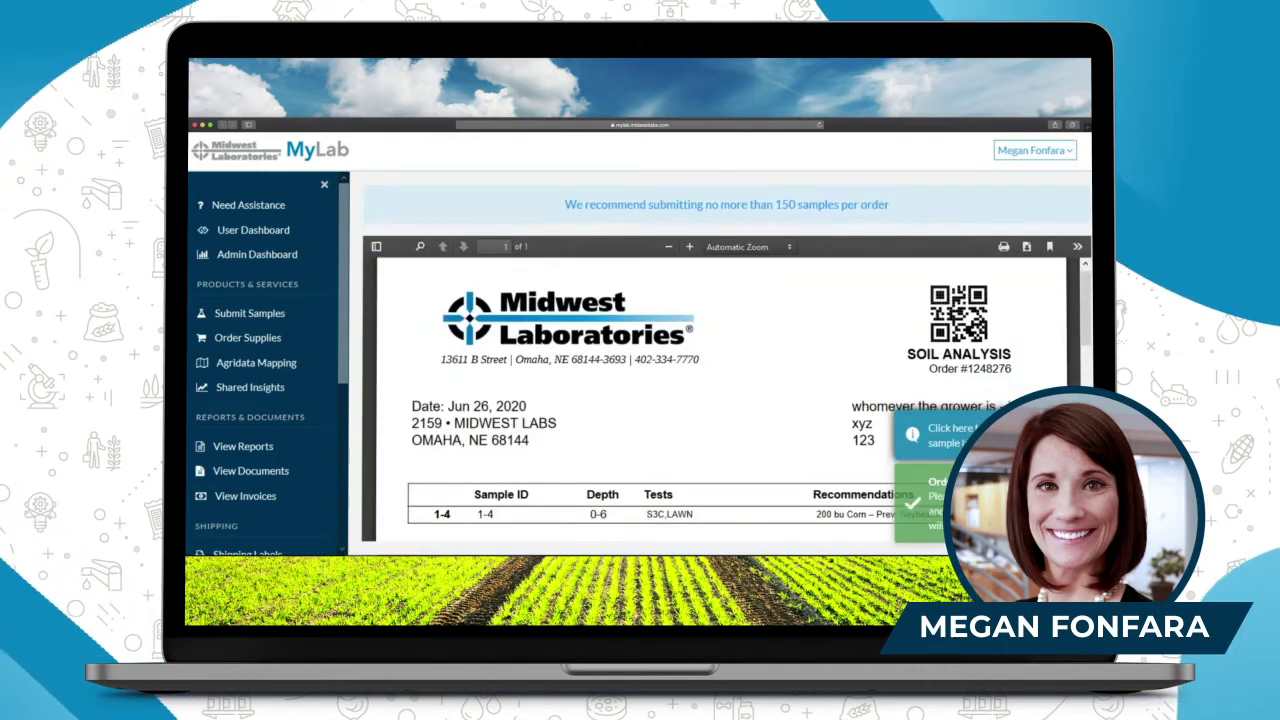
Scroll through the Soil Analysis order form PDF listing samples 1–4.
{"action": "scroll", "coordinate": [764, 333], "scroll_direction": "down", "scroll_amount": 1}
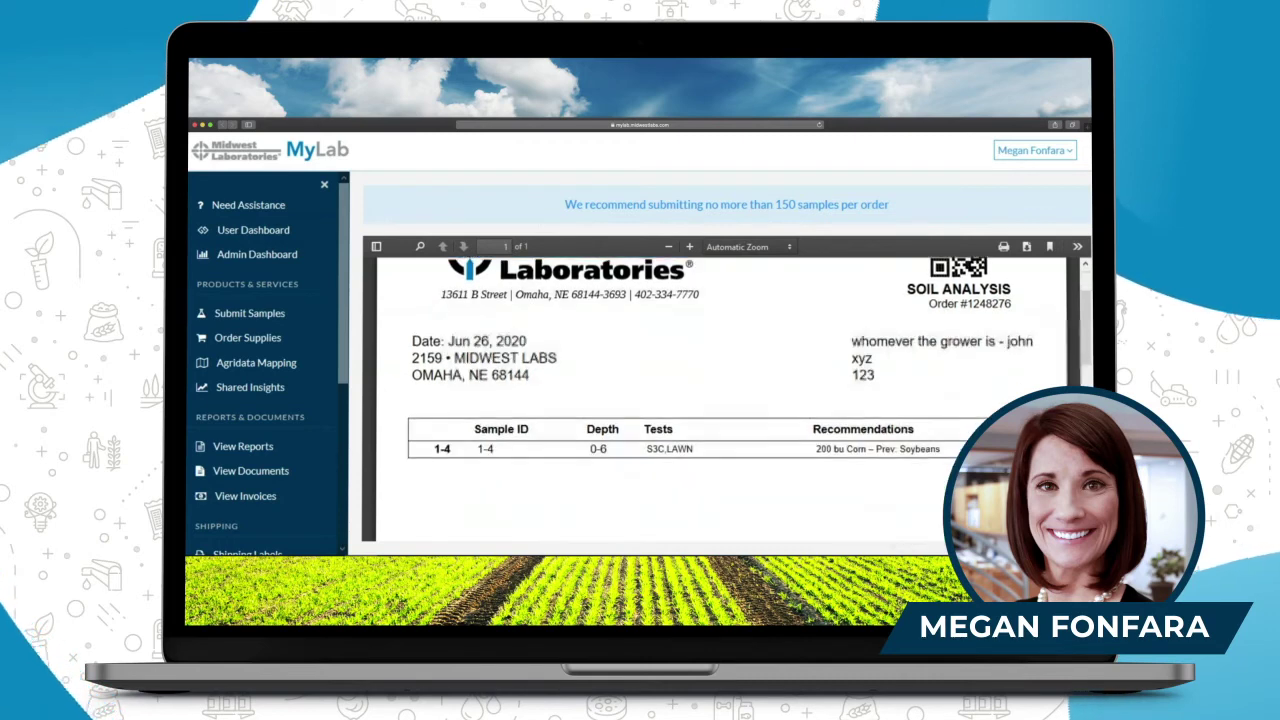
{"action": "scroll", "coordinate": [764, 333], "scroll_direction": "up", "scroll_amount": 1}
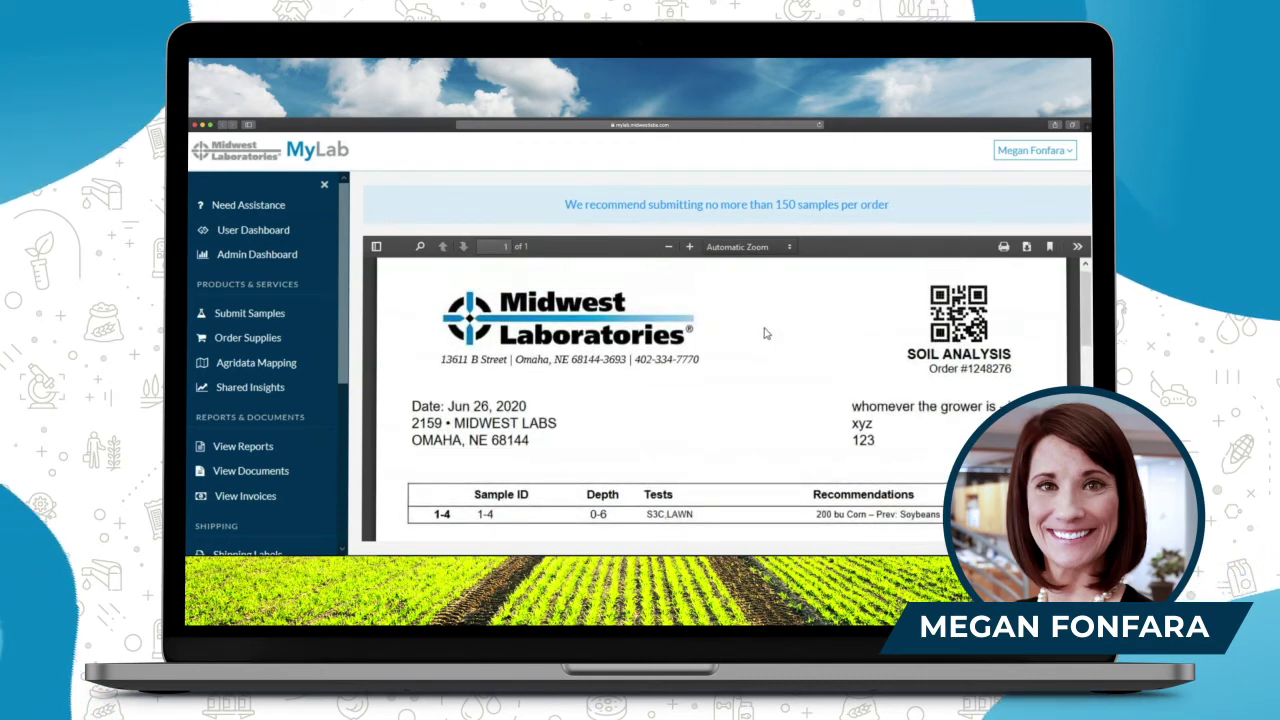
{"action": "scroll", "coordinate": [540, 373], "scroll_direction": "down", "scroll_amount": 1}
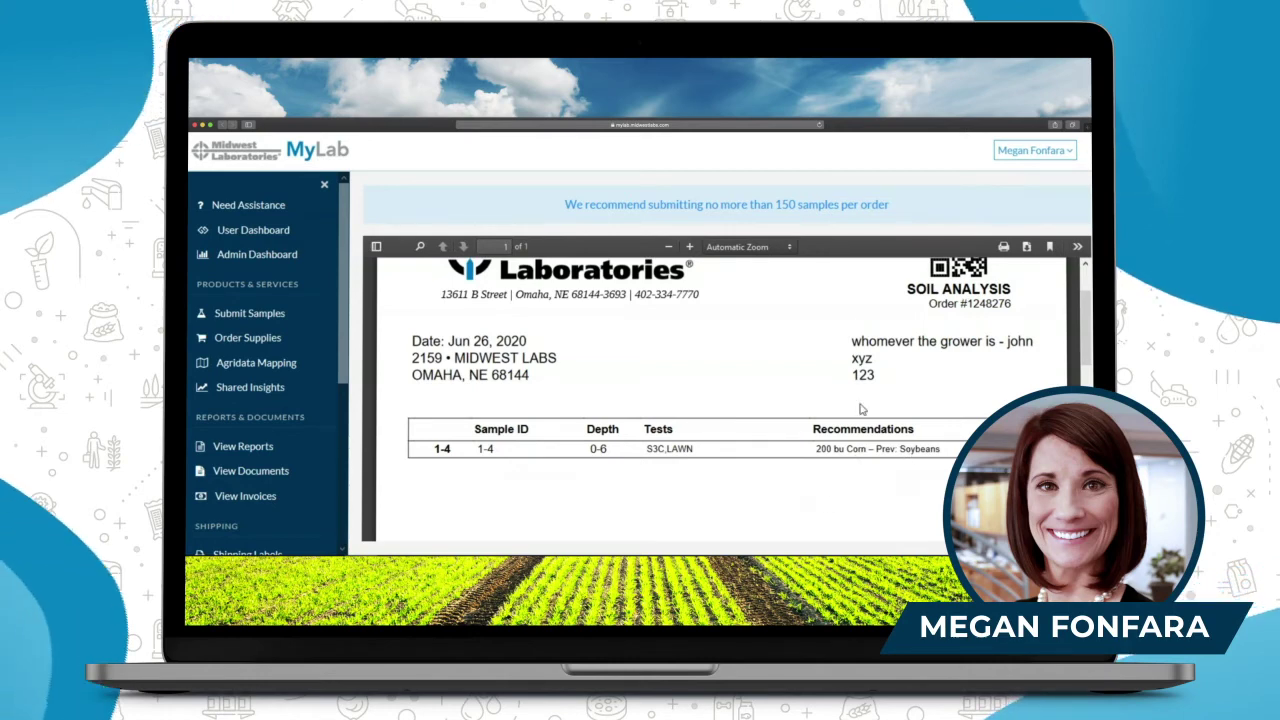
{"action": "scroll", "coordinate": [780, 452], "scroll_direction": "up", "scroll_amount": 1}
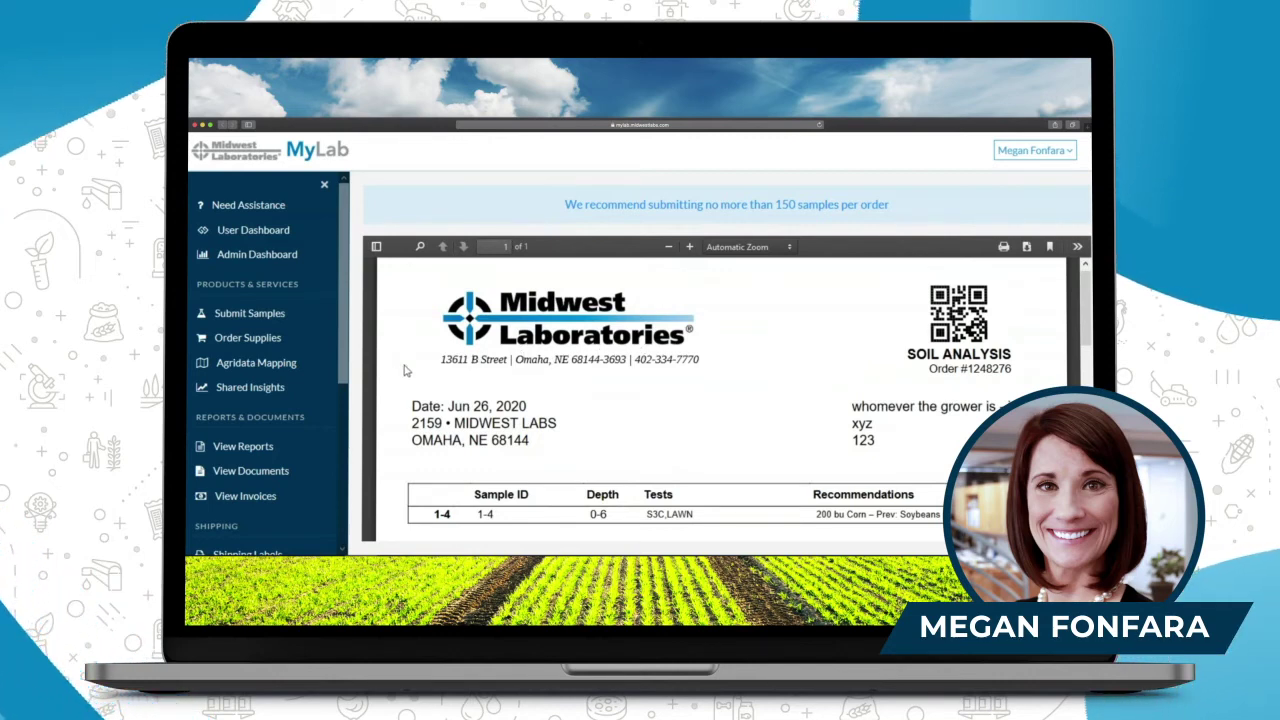
{"action": "scroll", "coordinate": [771, 366], "scroll_direction": "down", "scroll_amount": 3}
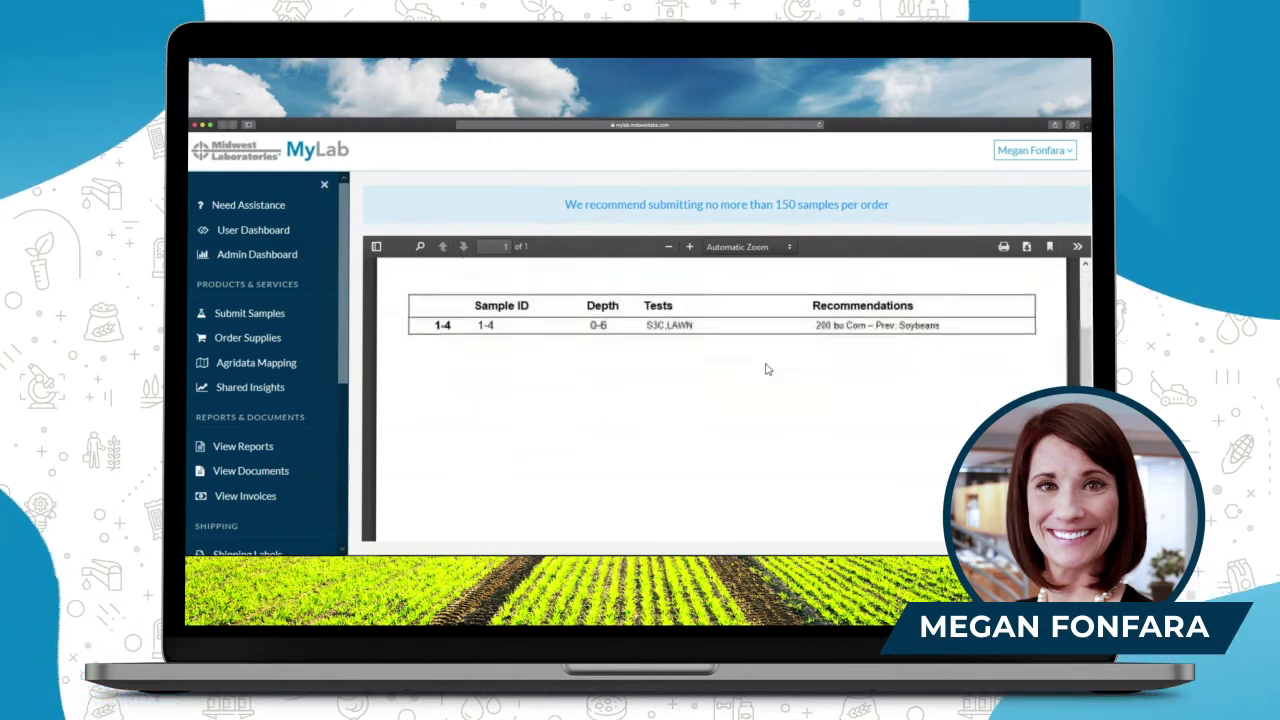
{"action": "scroll", "coordinate": [788, 397], "scroll_direction": "up", "scroll_amount": 3}
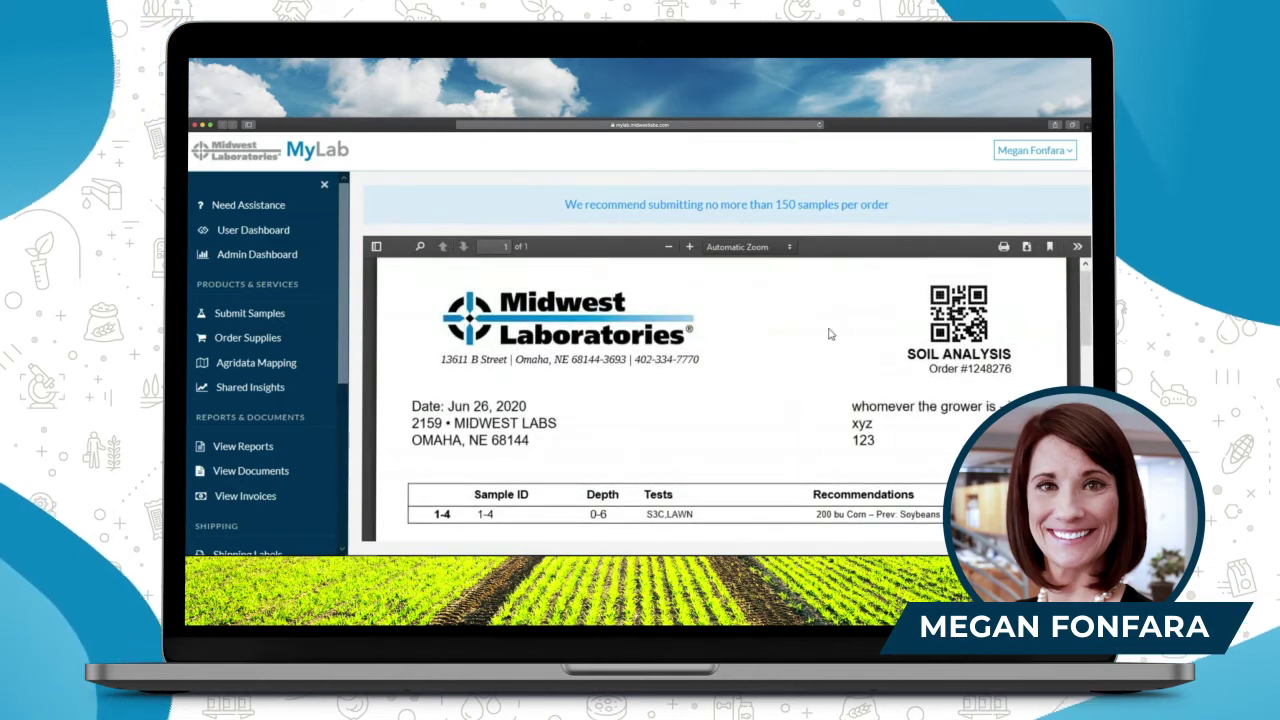
{"action": "scroll", "coordinate": [870, 300], "scroll_direction": "down", "scroll_amount": 1}
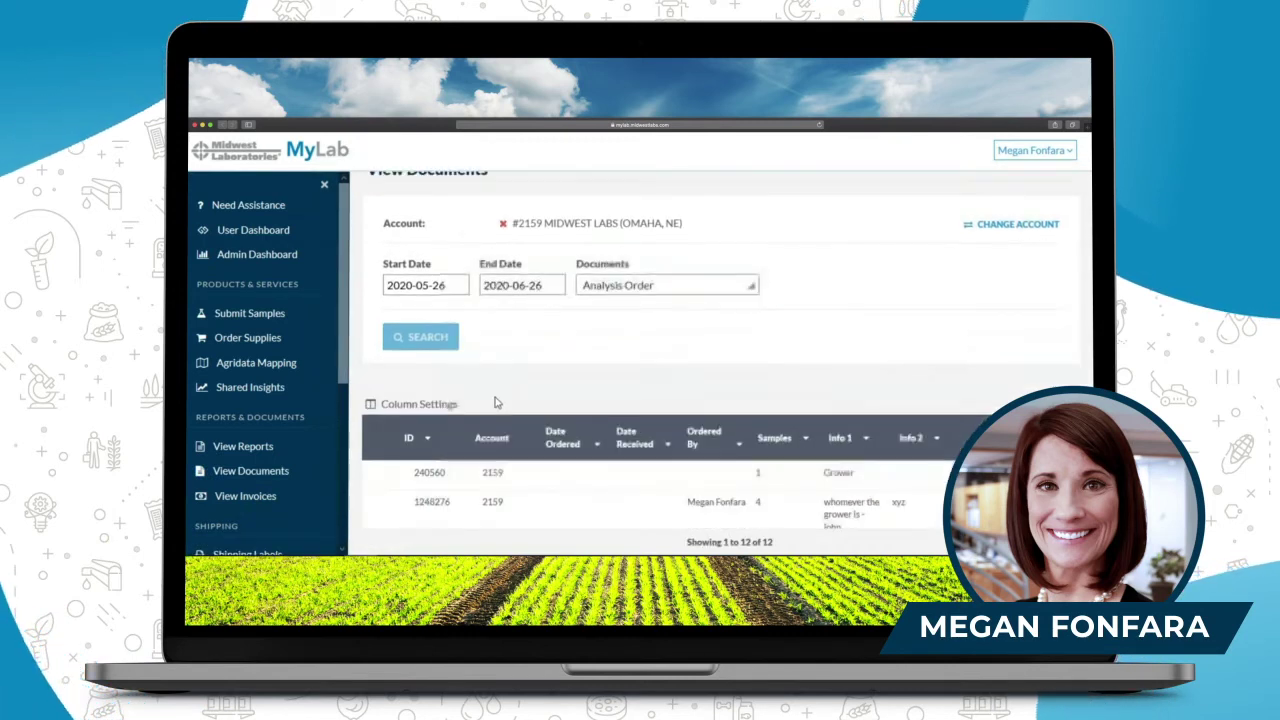
Open the PDF order form for the four-sample order 1248276 from the documents list.
{"action": "scroll", "coordinate": [495, 401], "scroll_direction": "down", "scroll_amount": 2}
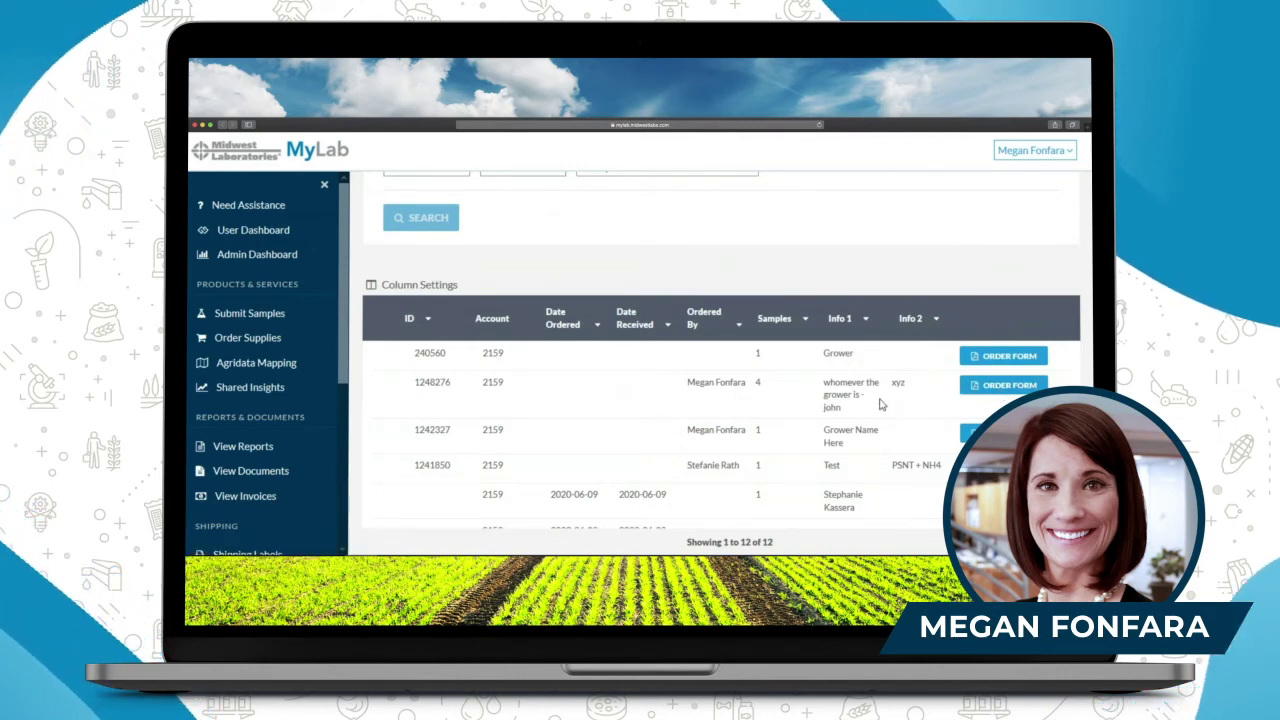
{"action": "left_click", "coordinate": [1003, 385]}
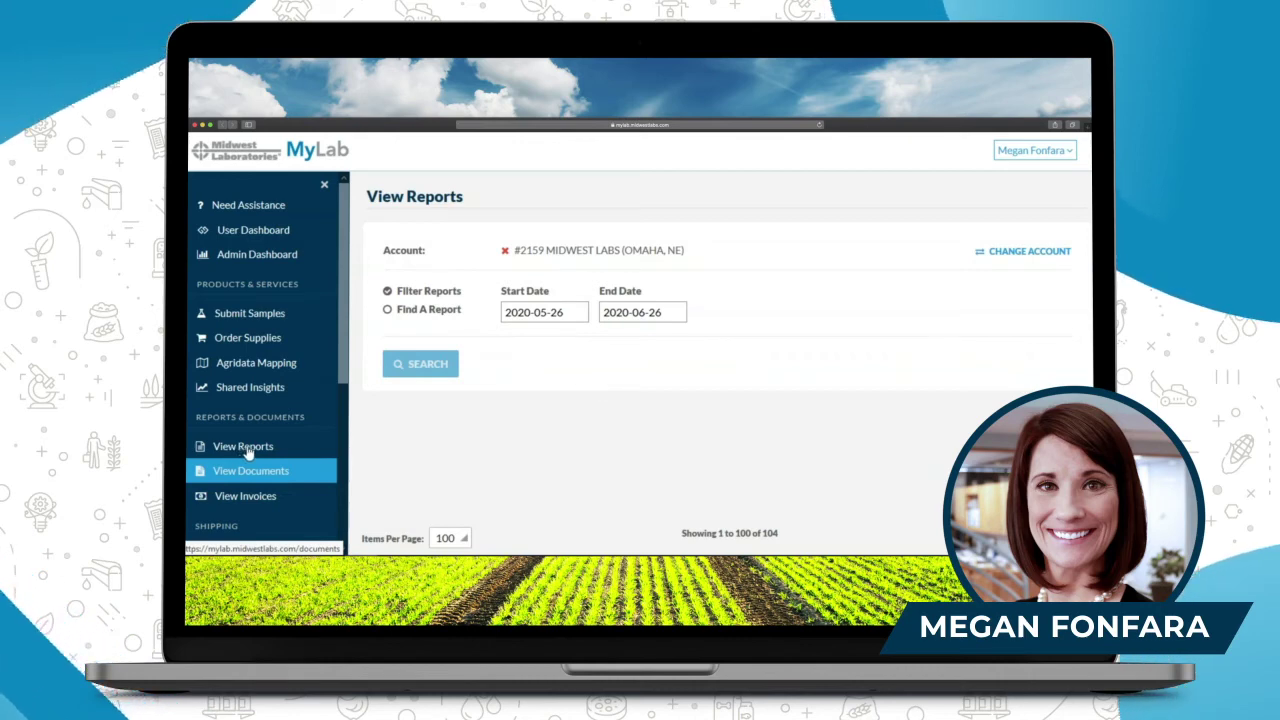
Show the partial results for the in-progress Exchangeable Sodium Percentage calculation test.
{"action": "scroll", "coordinate": [588, 347], "scroll_direction": "down", "scroll_amount": 1}
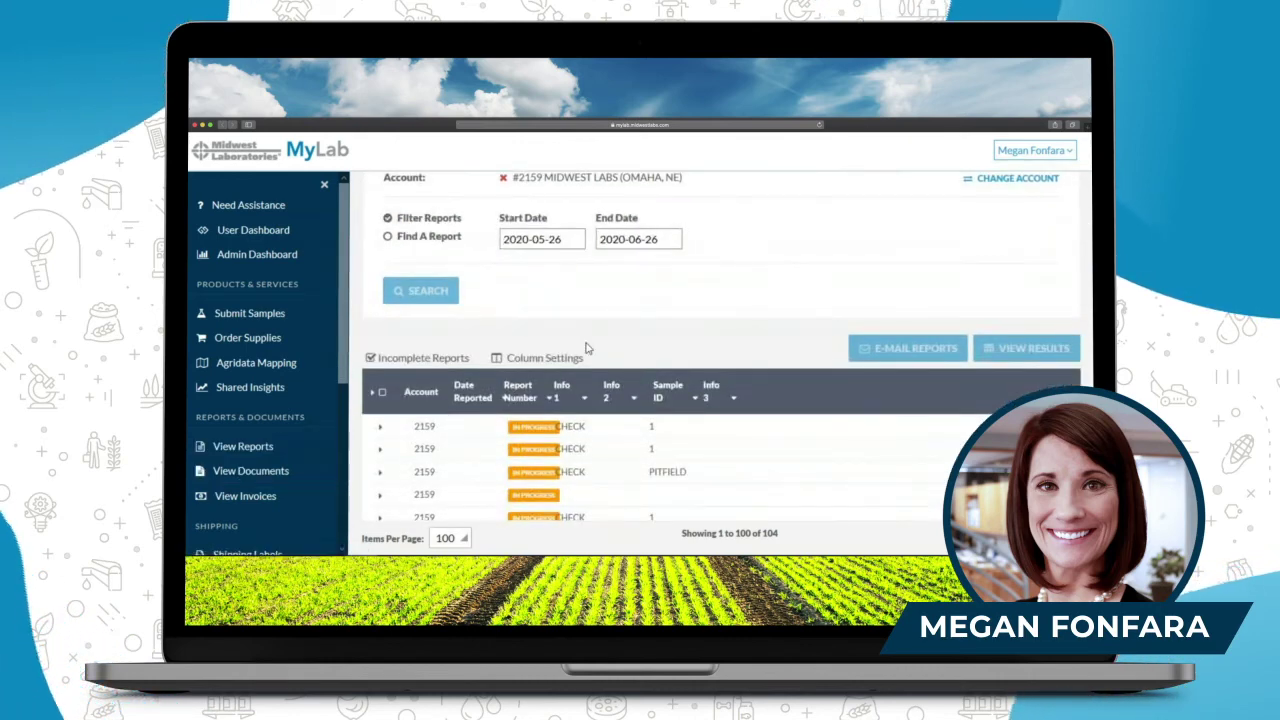
{"action": "scroll", "coordinate": [535, 383], "scroll_direction": "down", "scroll_amount": 3}
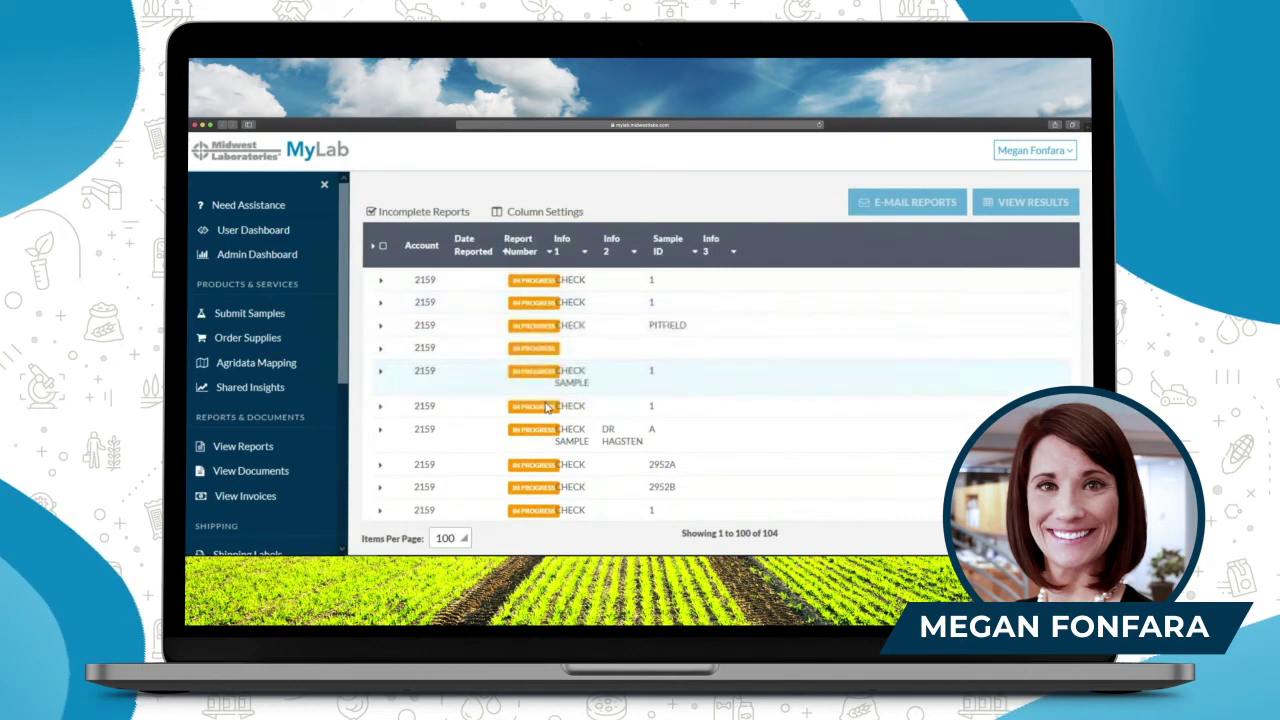
{"action": "scroll", "coordinate": [532, 295], "scroll_direction": "down", "scroll_amount": 5}
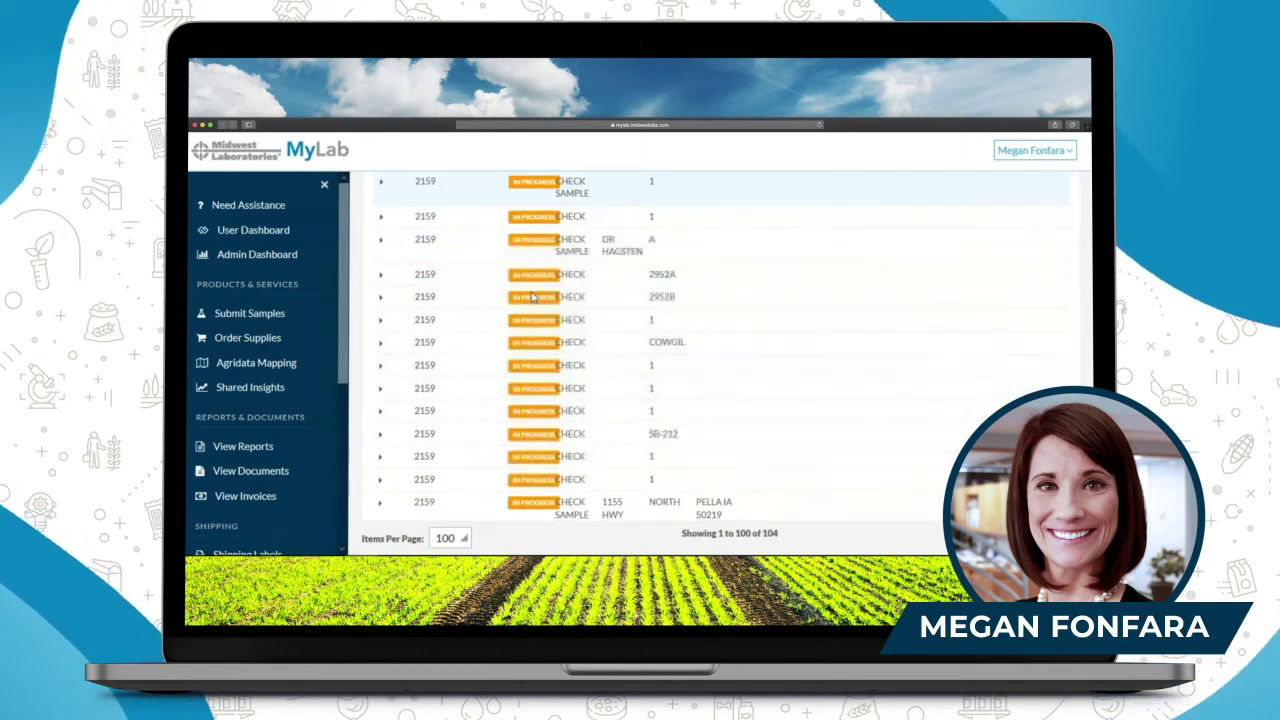
{"action": "scroll", "coordinate": [532, 298], "scroll_direction": "down", "scroll_amount": 3}
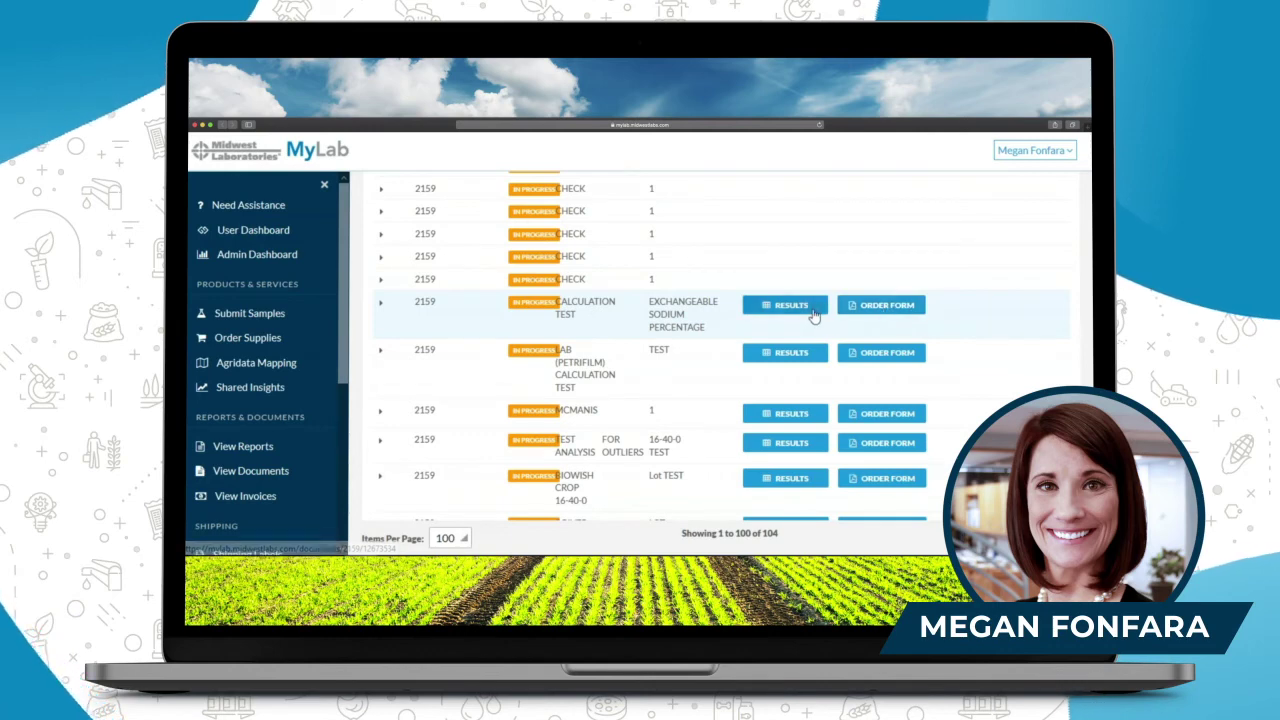
{"action": "left_click", "coordinate": [781, 306]}
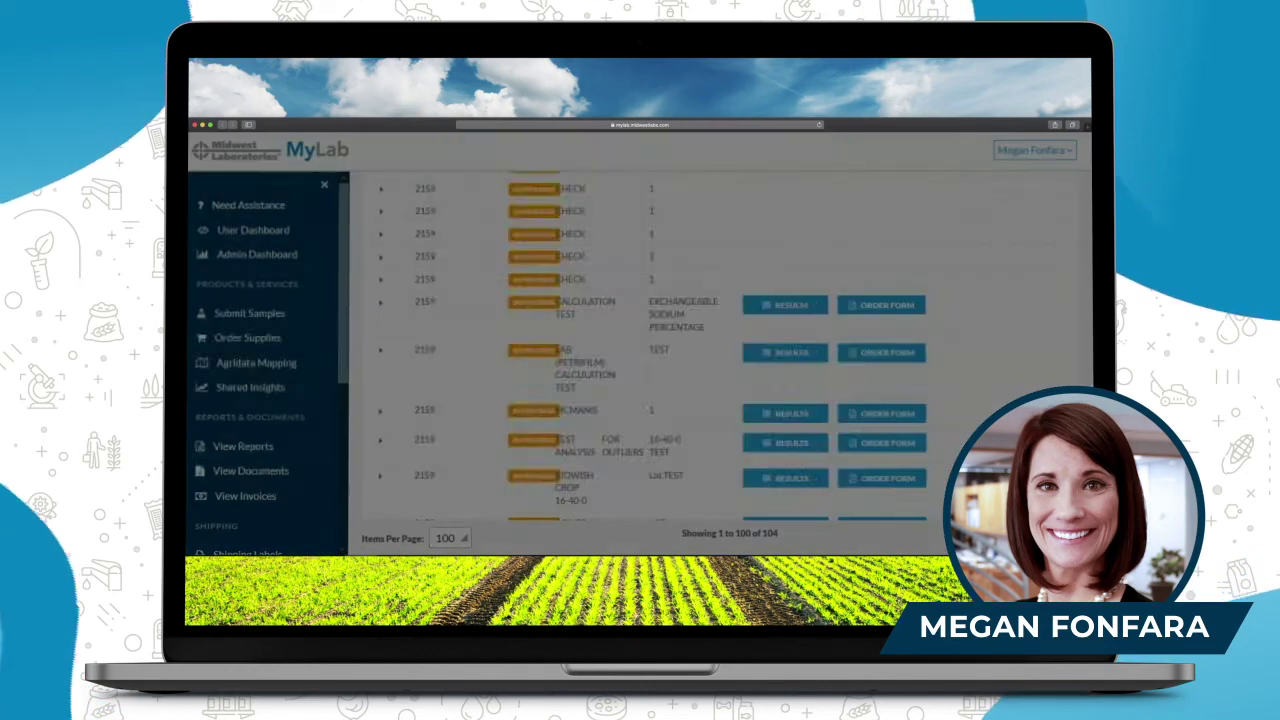
Close the Partial Results dialog for the sodium percentage test.
{"action": "scroll", "coordinate": [634, 272], "scroll_direction": "down", "scroll_amount": 3}
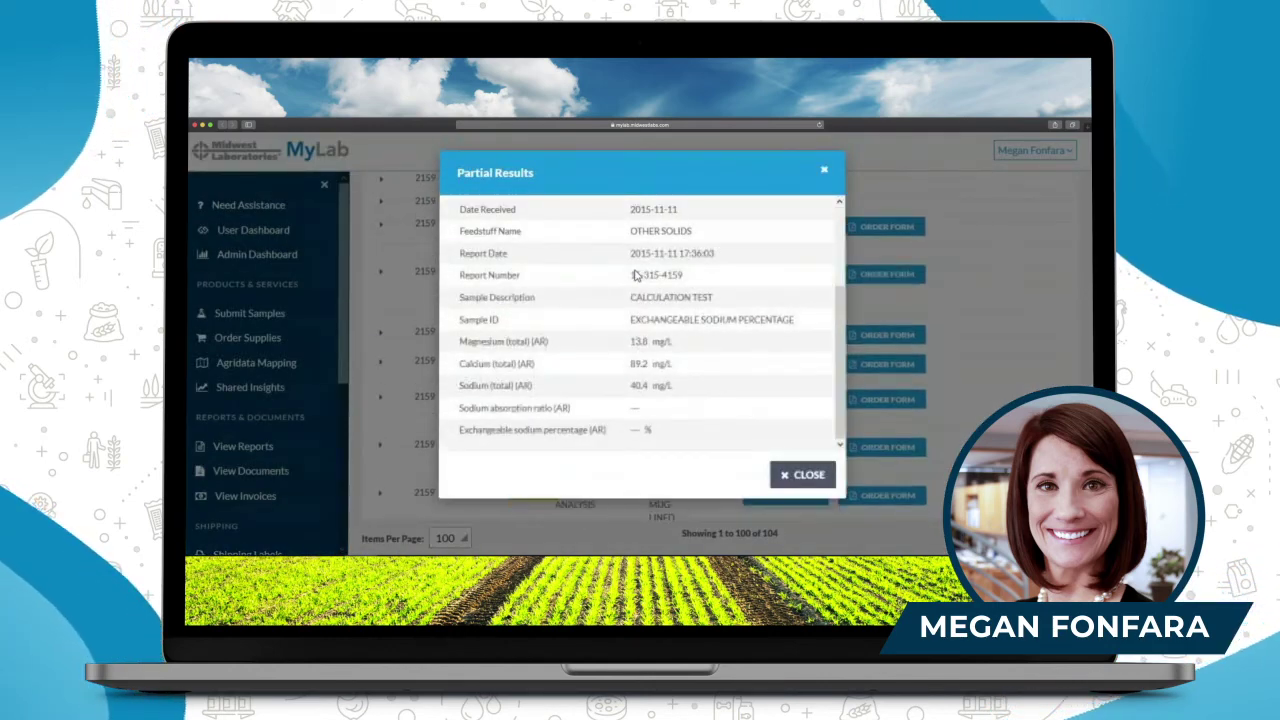
{"action": "left_click", "coordinate": [824, 175]}
{"action": "scroll", "coordinate": [528, 322], "scroll_direction": "up", "scroll_amount": 10}
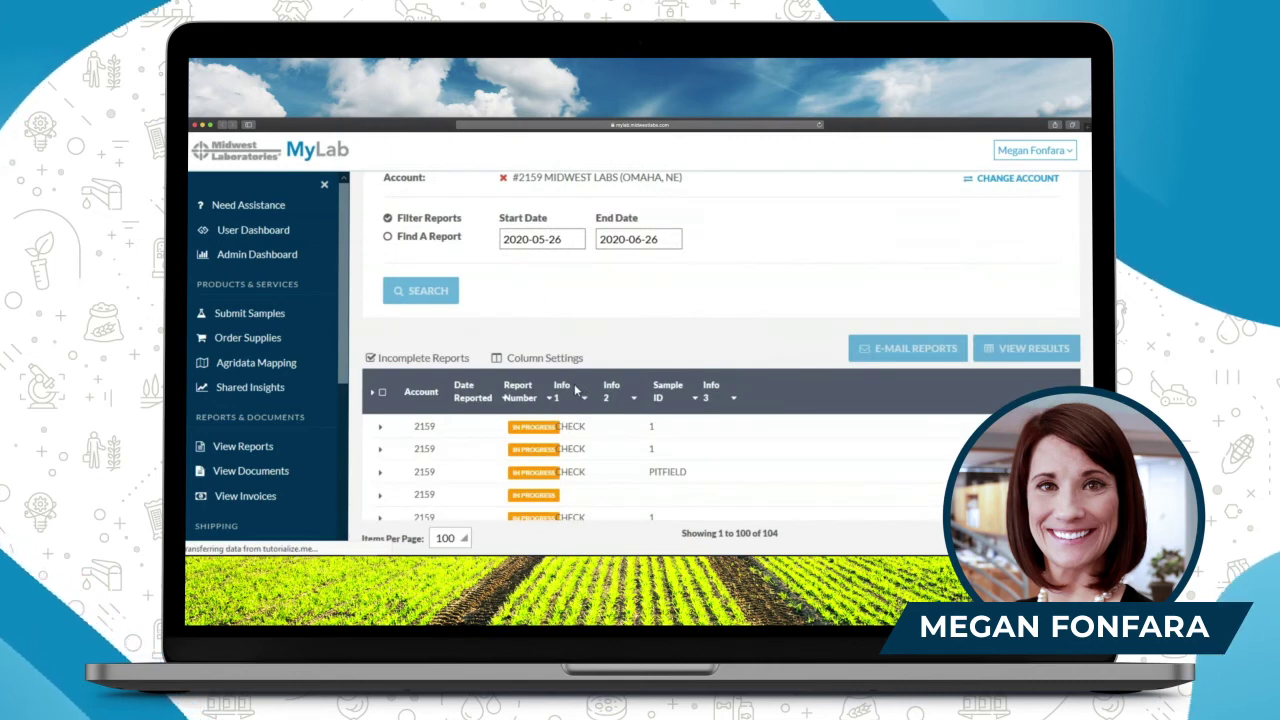
Open the completed 2020-06-09 Lead report as a PDF.
{"action": "scroll", "coordinate": [575, 390], "scroll_direction": "down", "scroll_amount": 10}
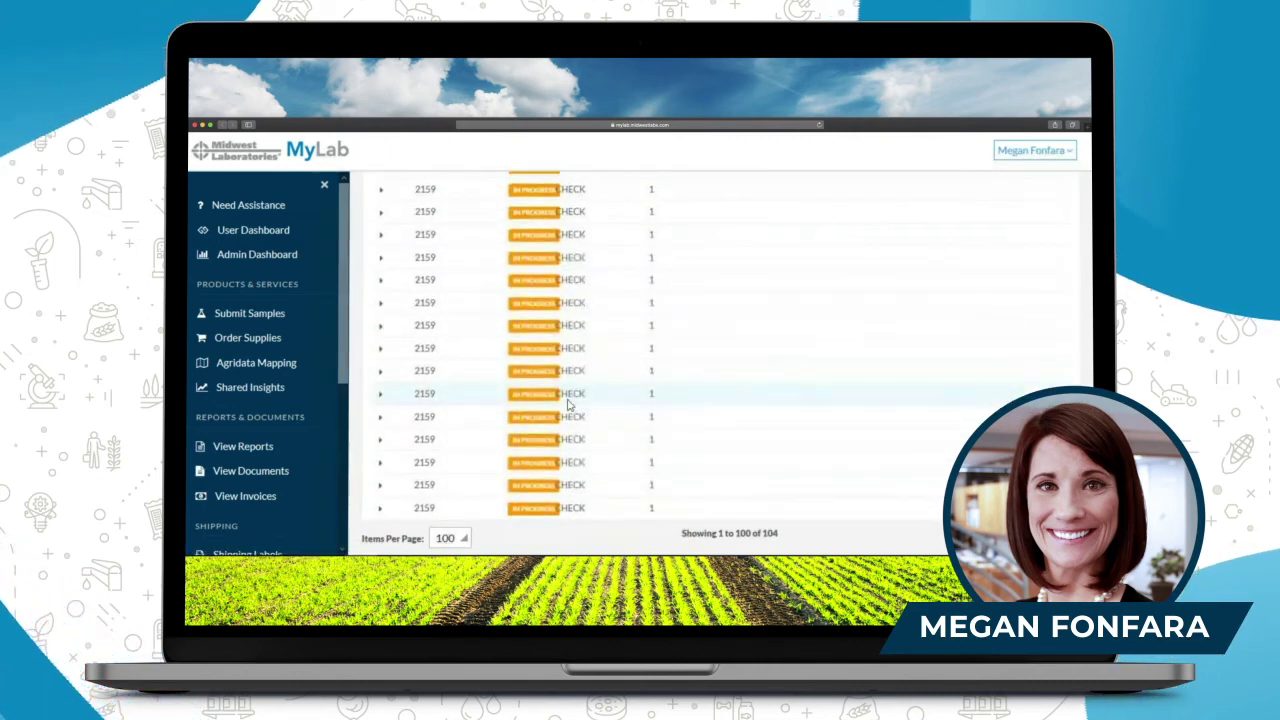
{"action": "scroll", "coordinate": [520, 416], "scroll_direction": "down", "scroll_amount": 10}
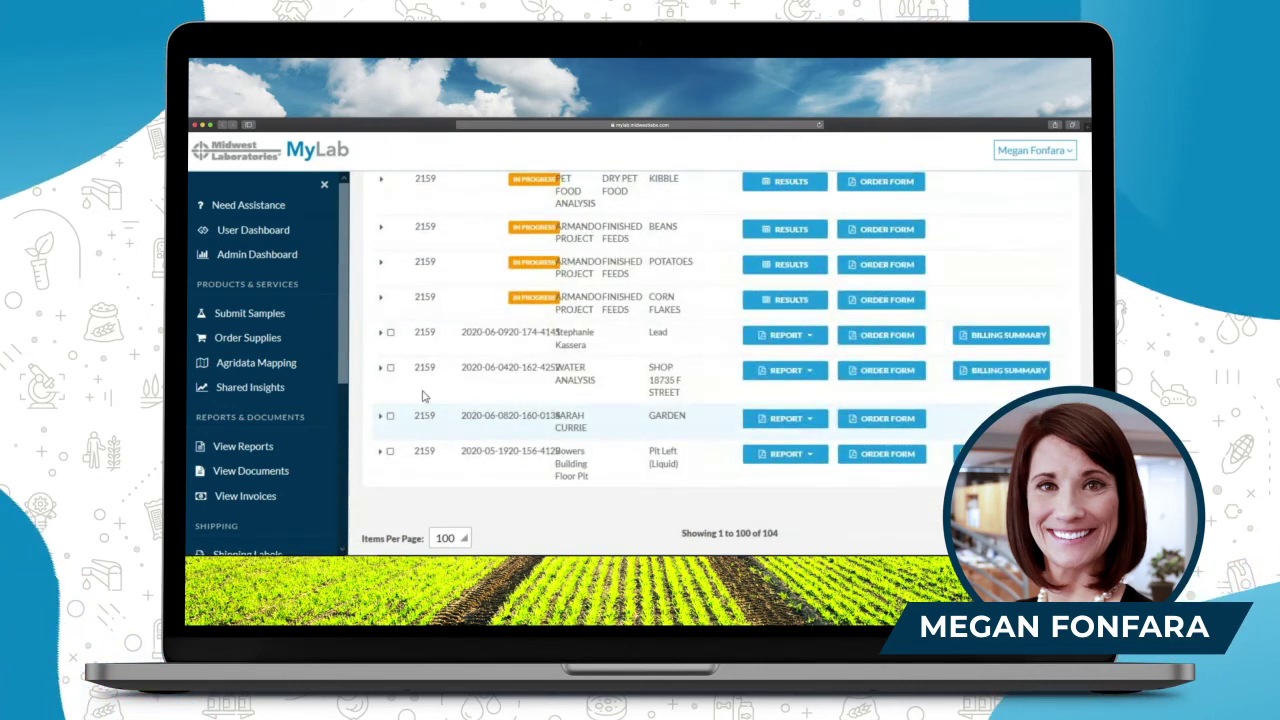
{"action": "left_click", "coordinate": [785, 335]}
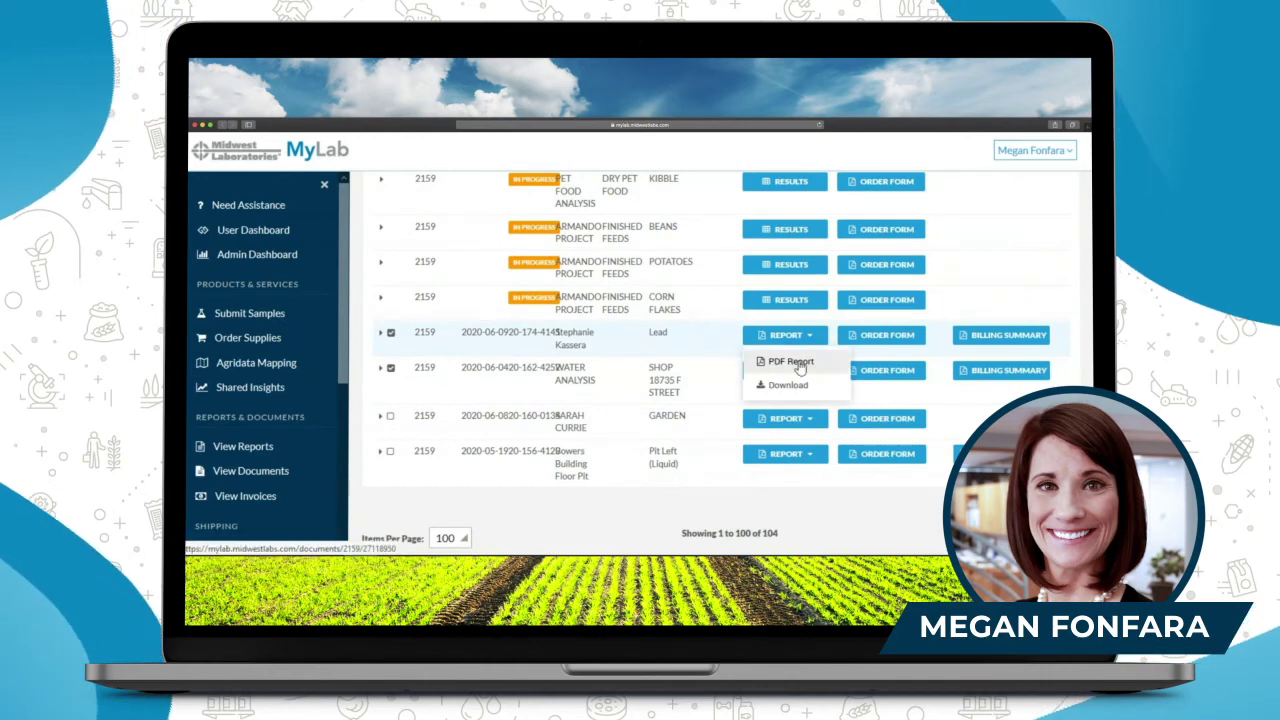
{"action": "left_click", "coordinate": [800, 366]}
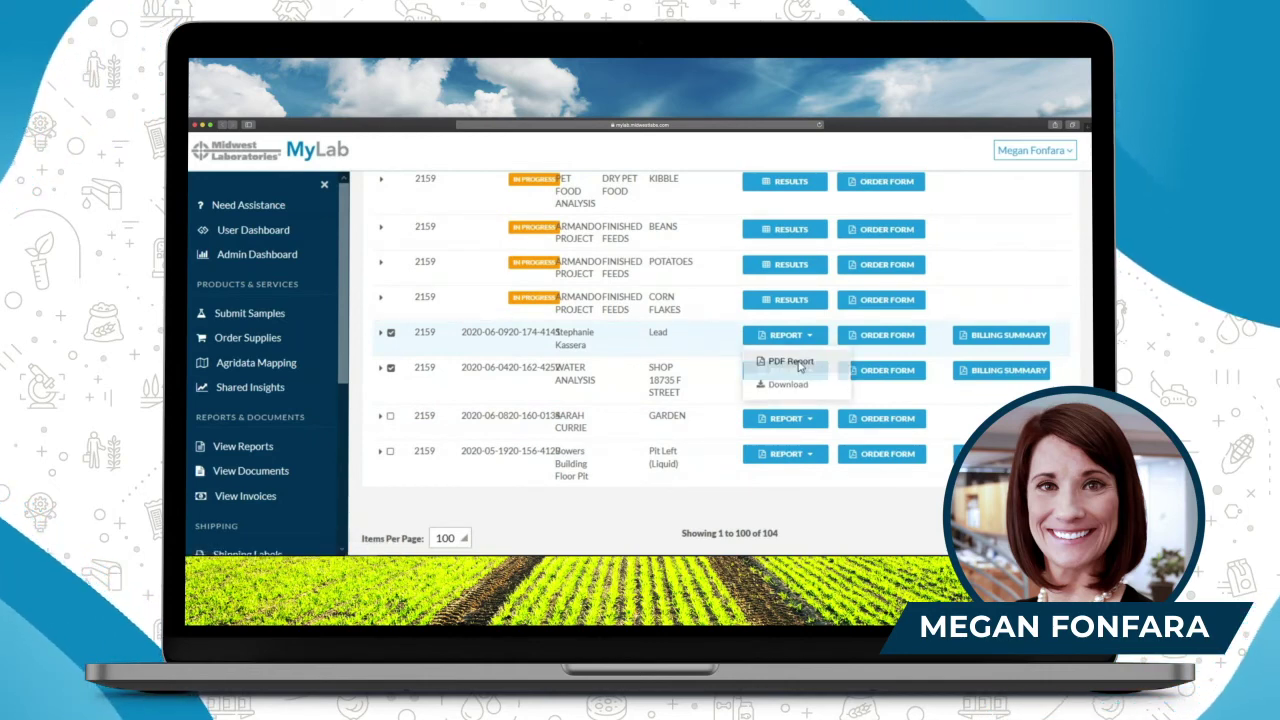